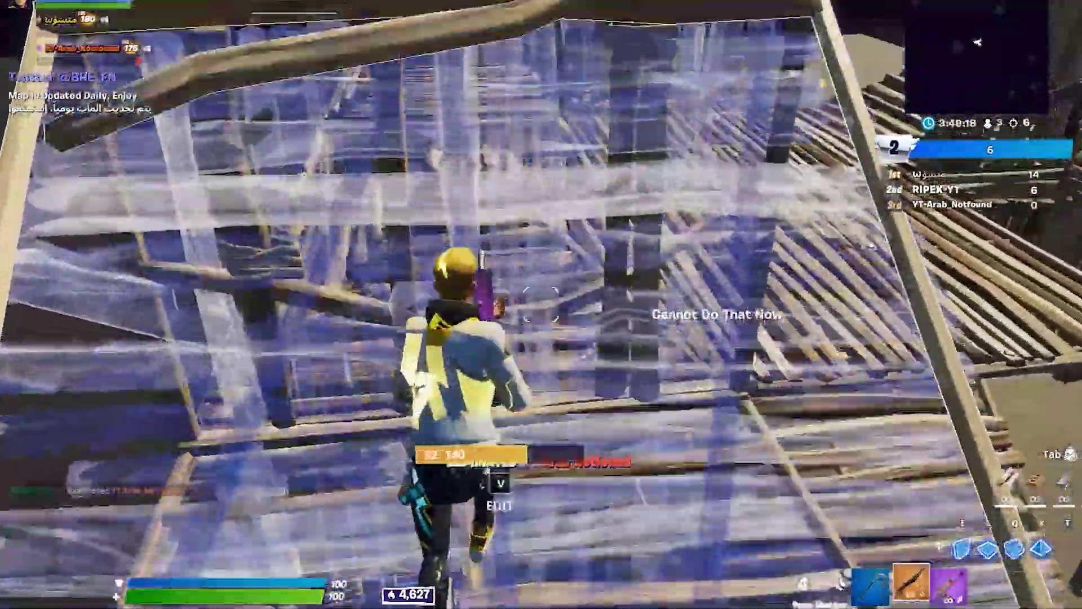
key("g")
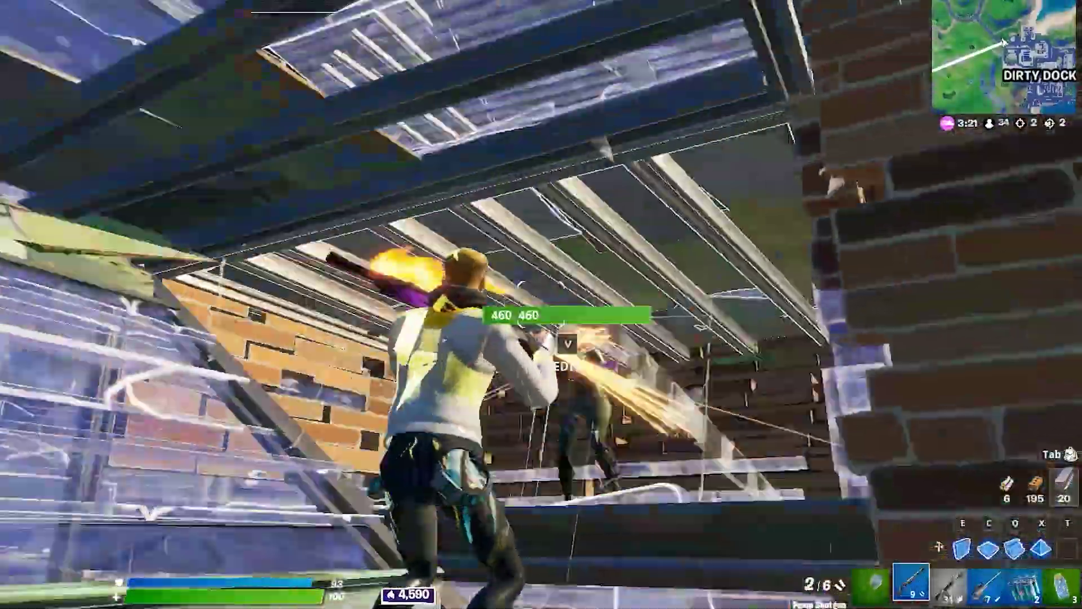
left_click(542, 304)
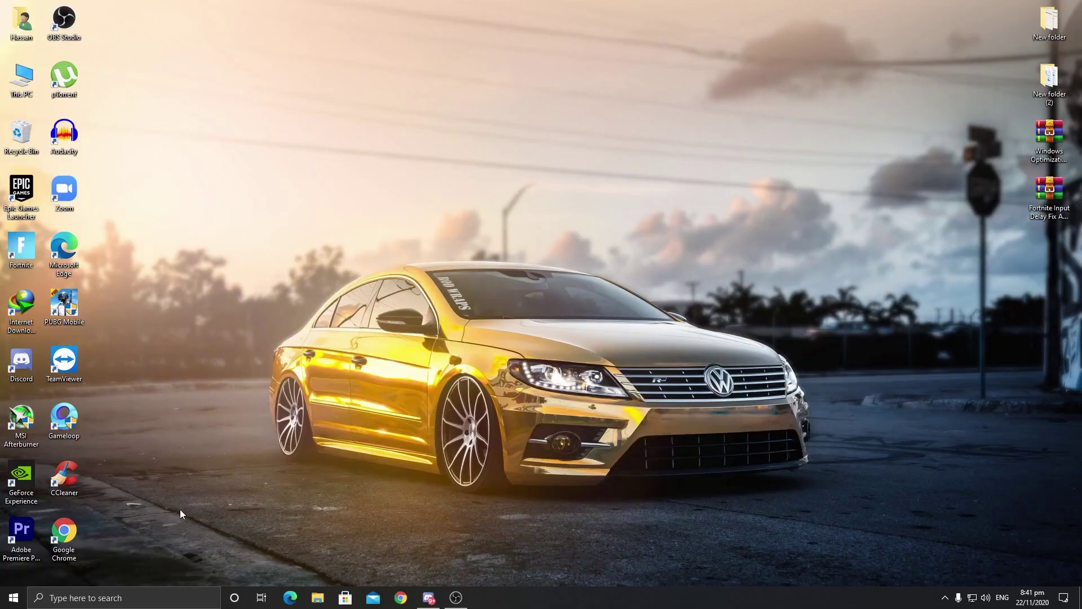
Step: Launch the Registry Editor by running regedit from the Windows Run dialog
left_click(62, 599)
type("run")
key("Return")
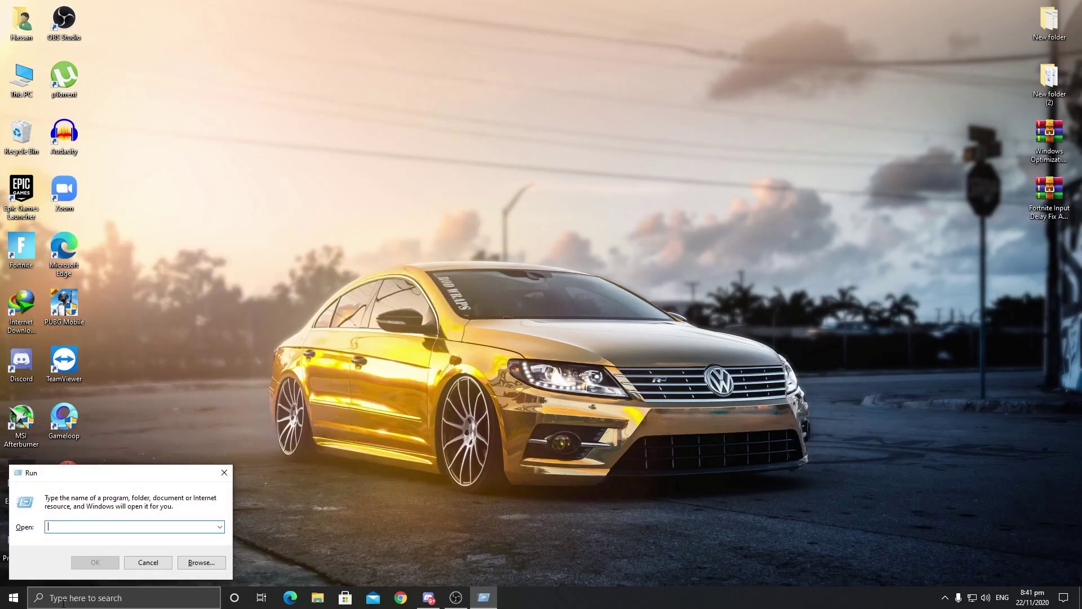
type("regedit")
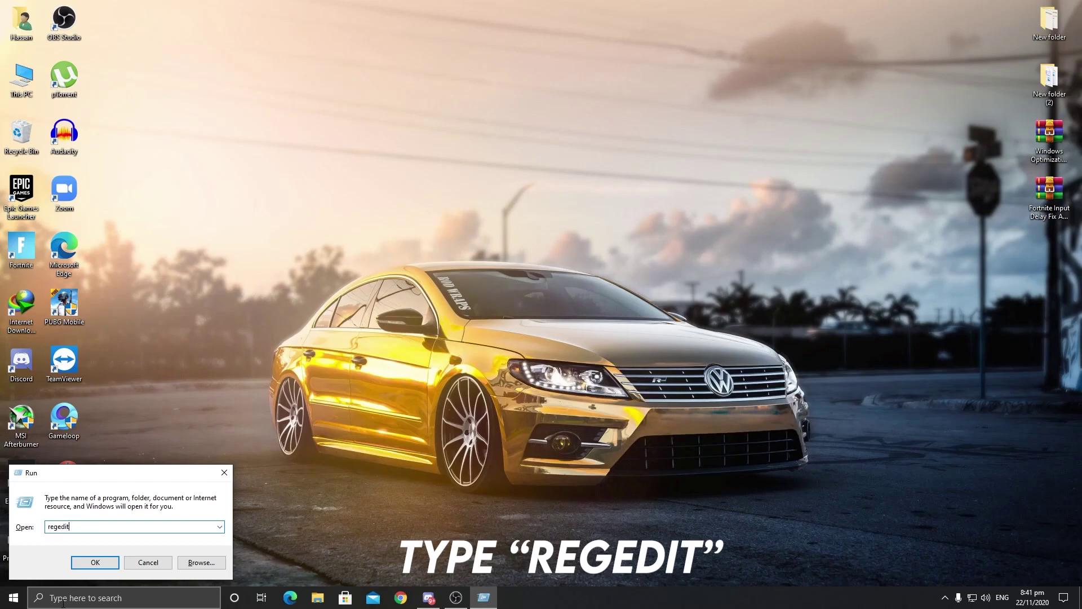
key("Return")
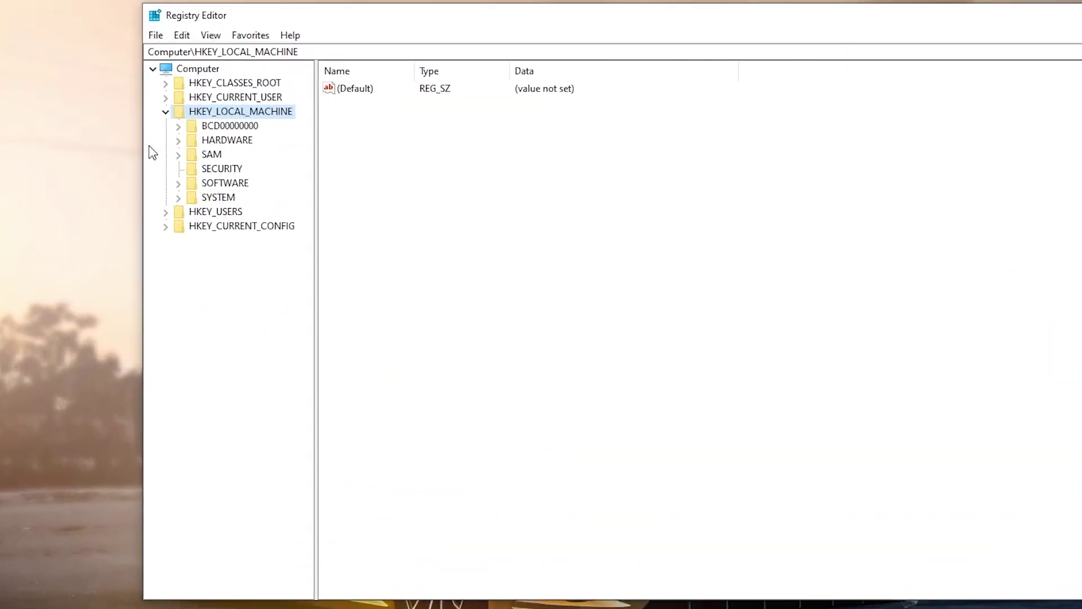
Step: Browse the registry tree to HKEY_LOCAL_MACHINE\SYSTEM\CurrentControlSet\Control and select the PriorityControl key
left_click(275, 114)
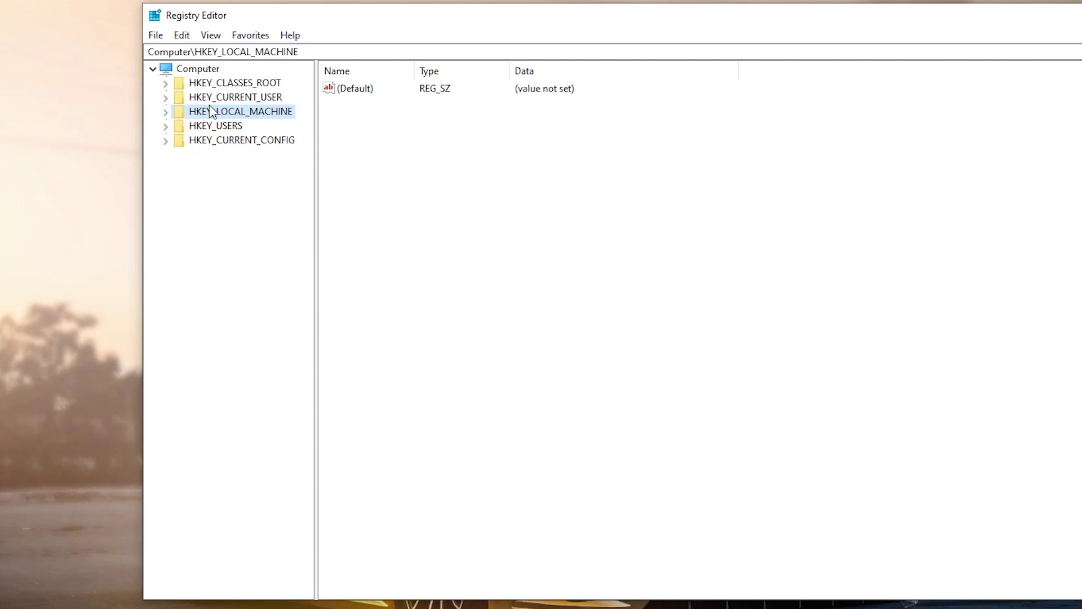
left_click(166, 111)
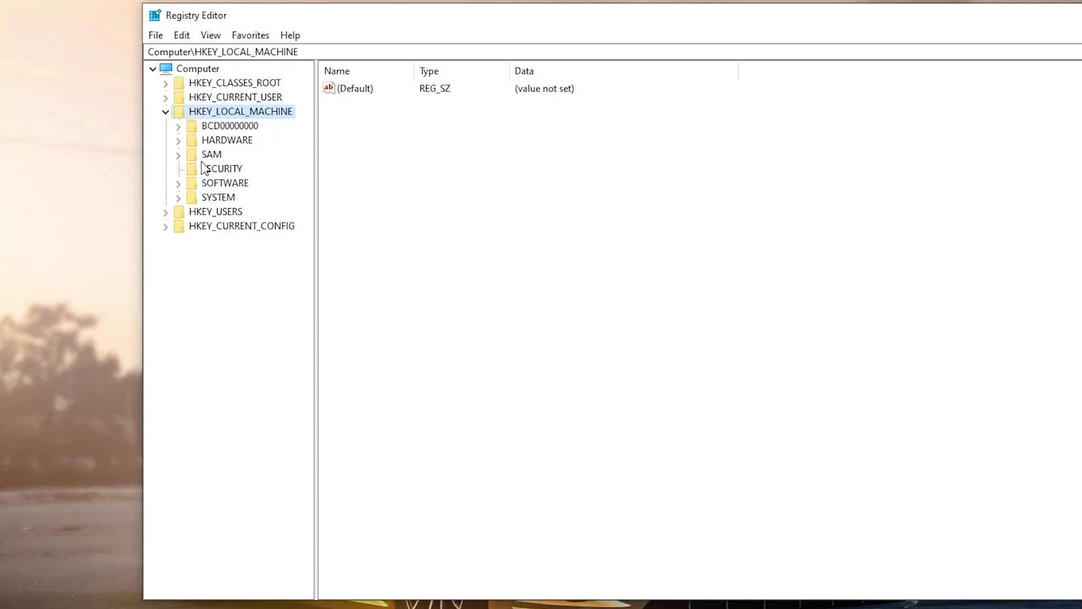
left_click(180, 197)
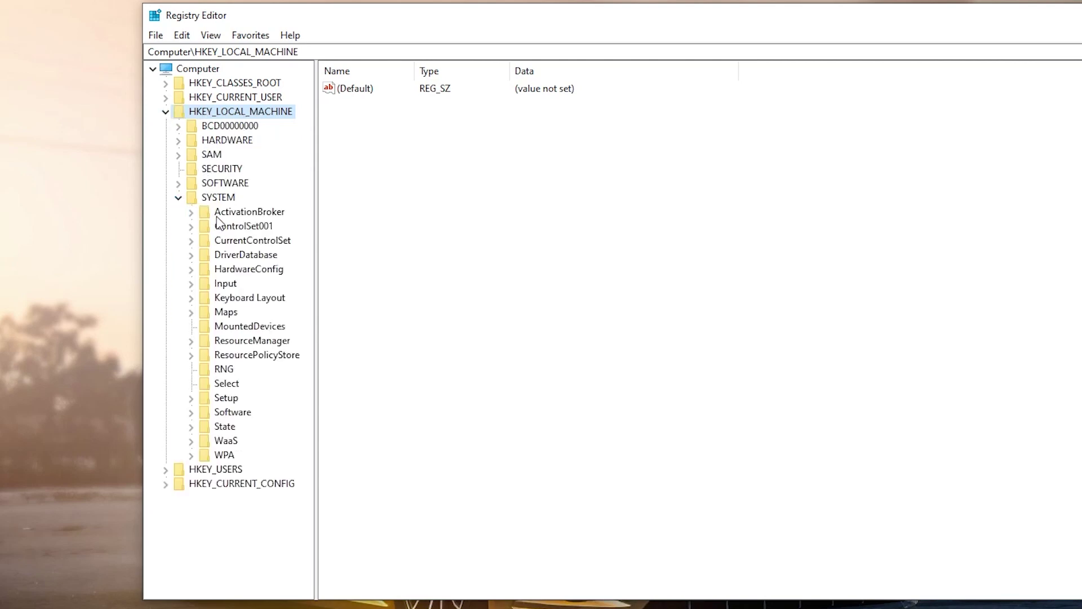
left_click(192, 240)
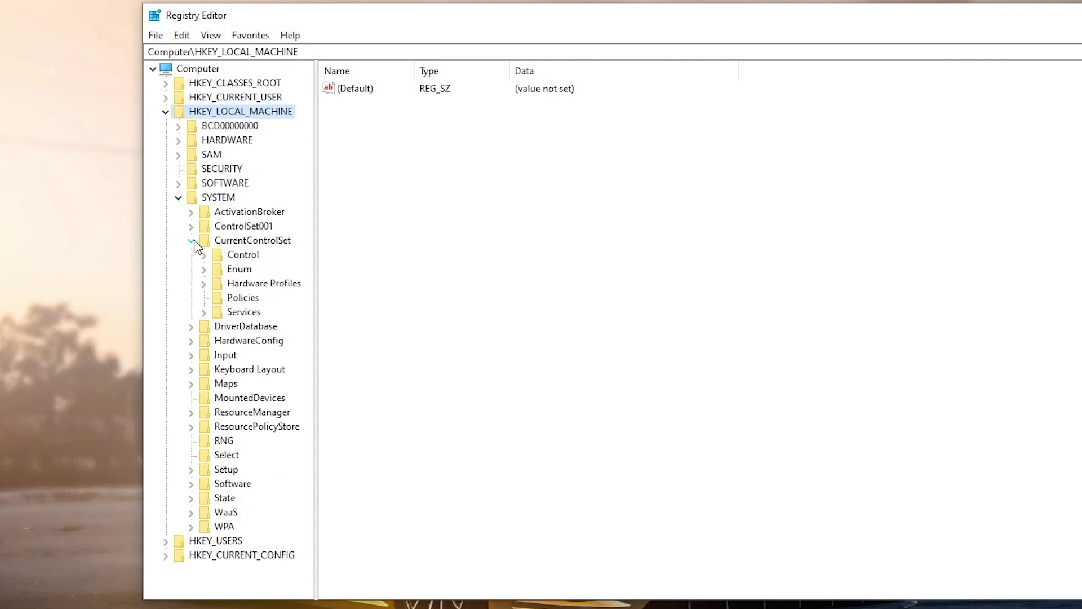
left_click(200, 255)
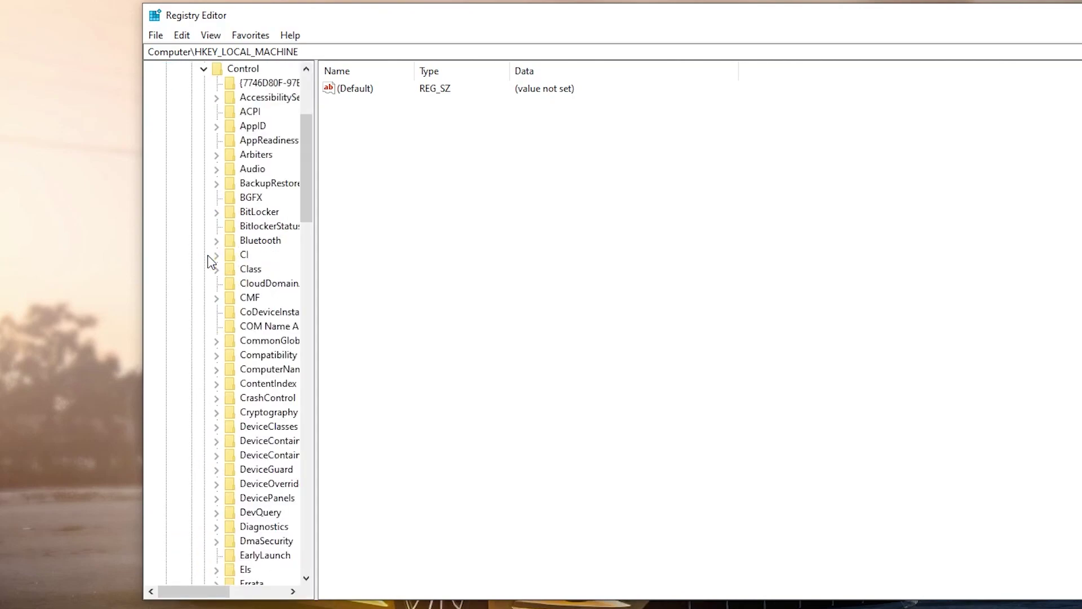
scroll(237, 248, "down", 13)
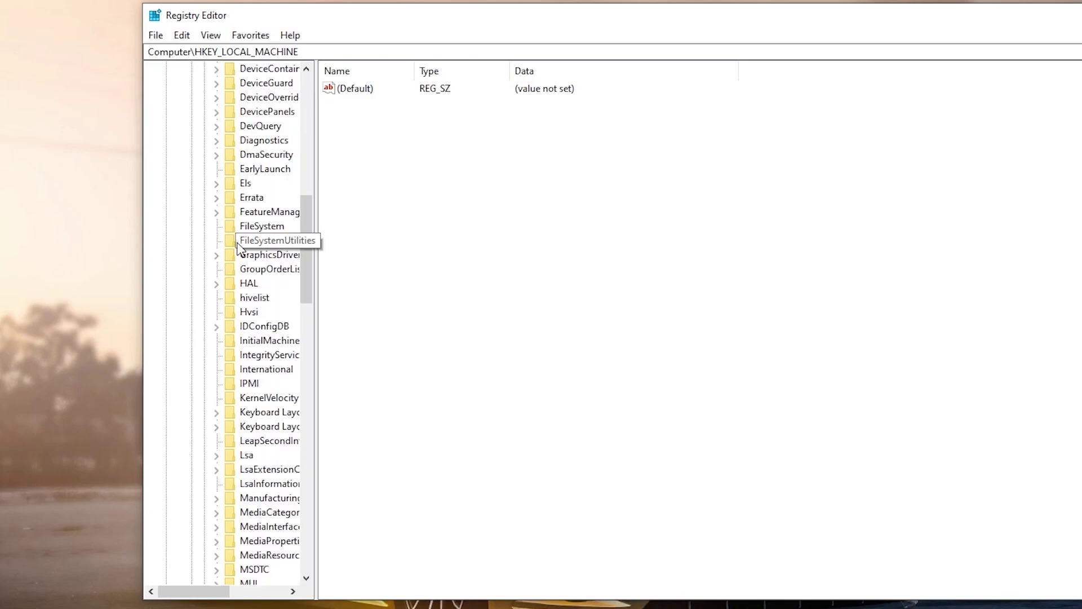
scroll(237, 248, "down", 3)
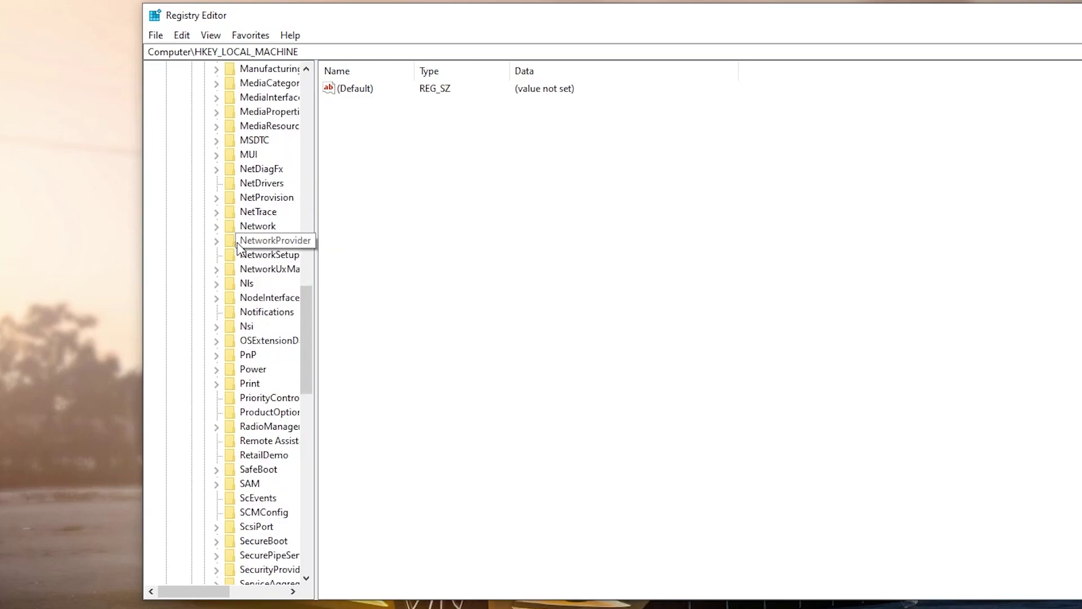
left_click_drag(191, 590, 217, 583)
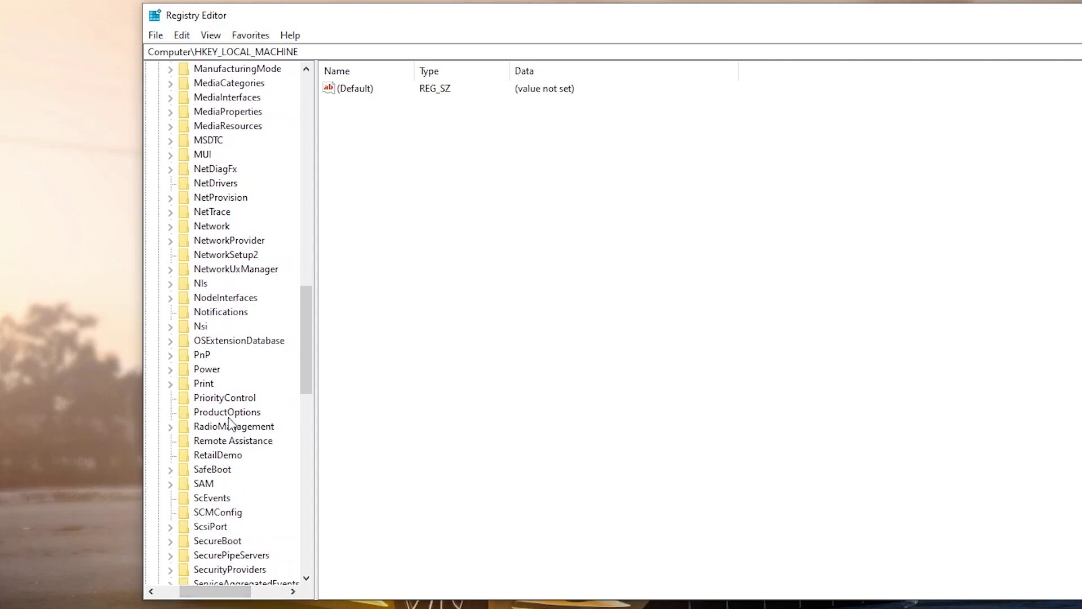
left_click(221, 398)
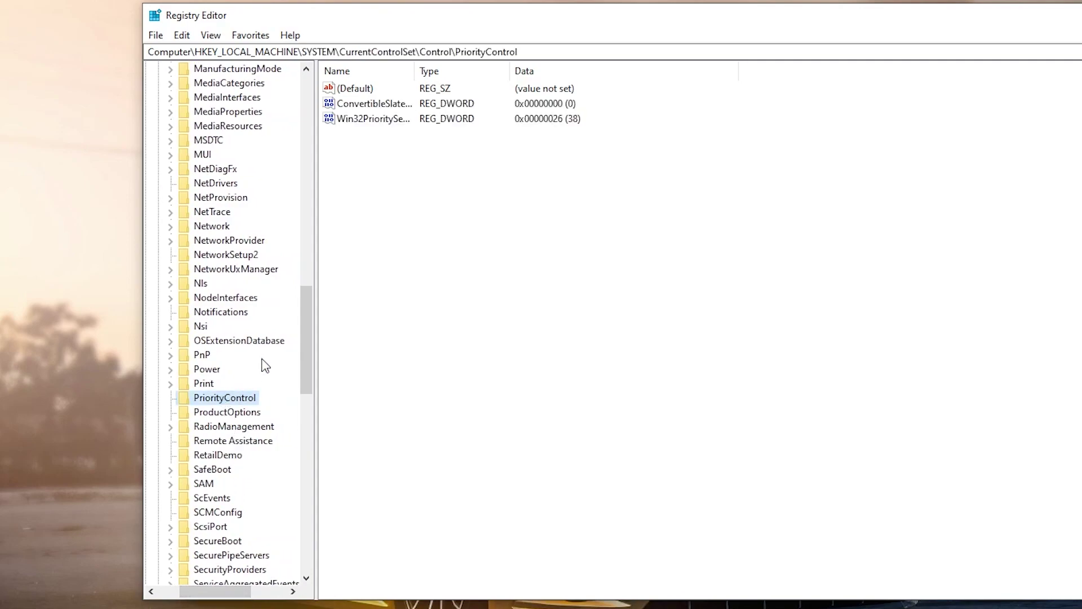
Step: Set the Win32PrioritySeparation value data to 25 in hexadecimal
right_click(372, 118)
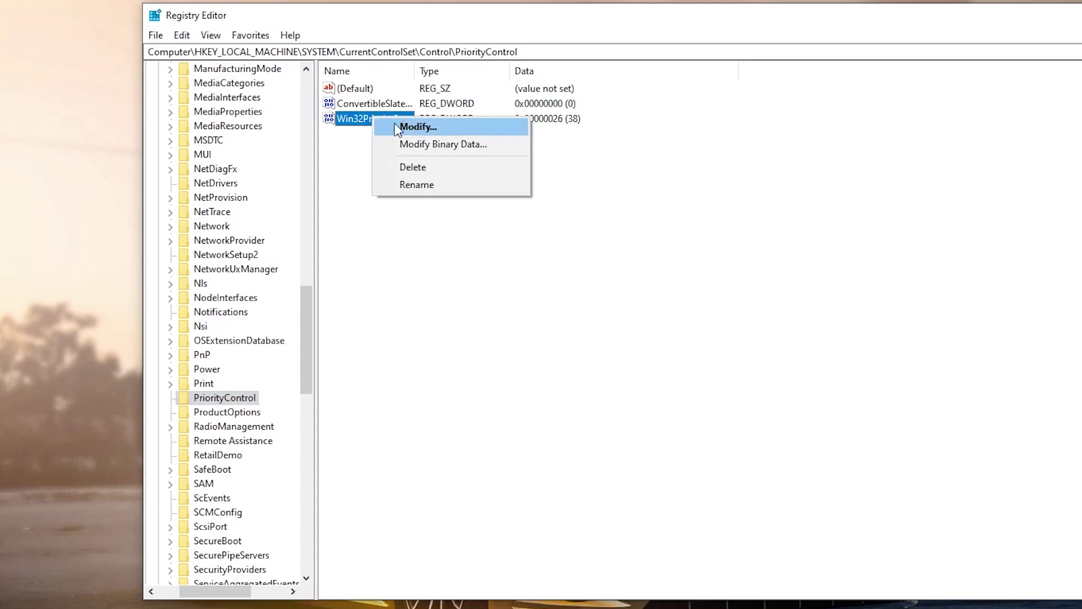
left_click(407, 127)
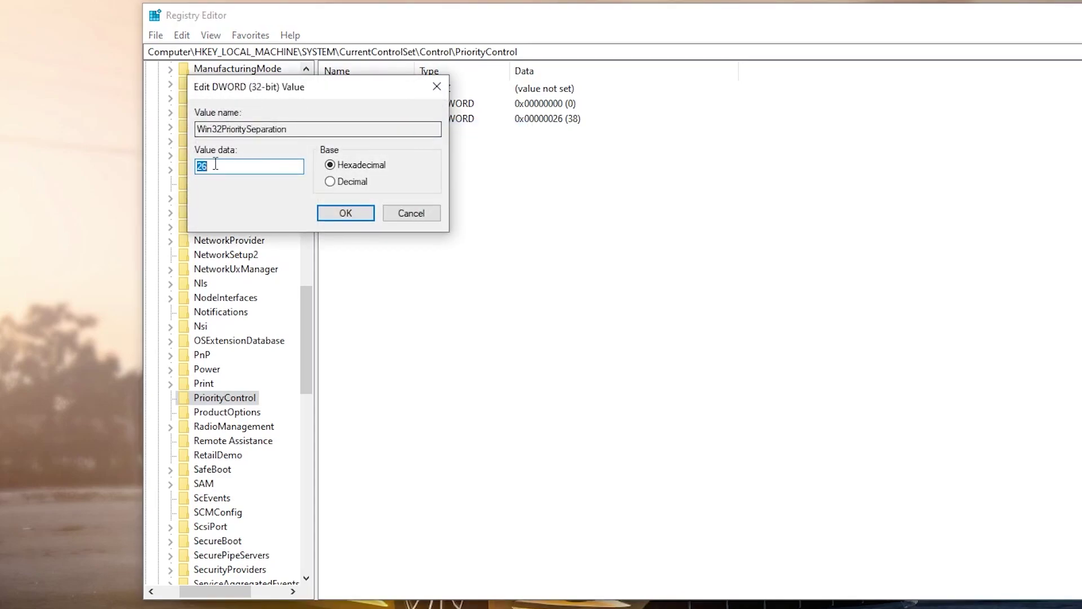
type("25")
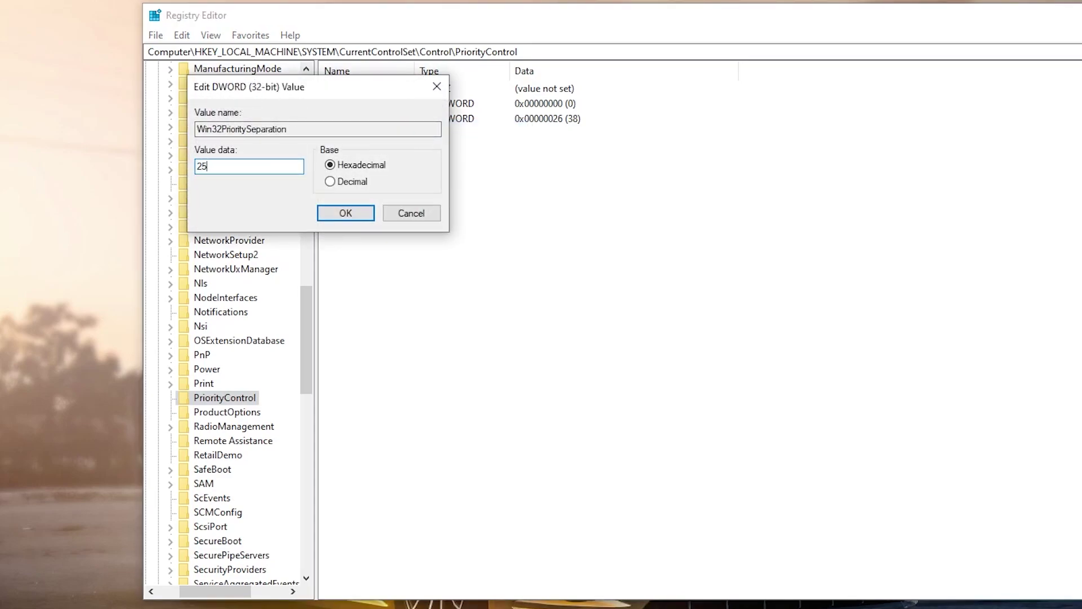
left_click(335, 208)
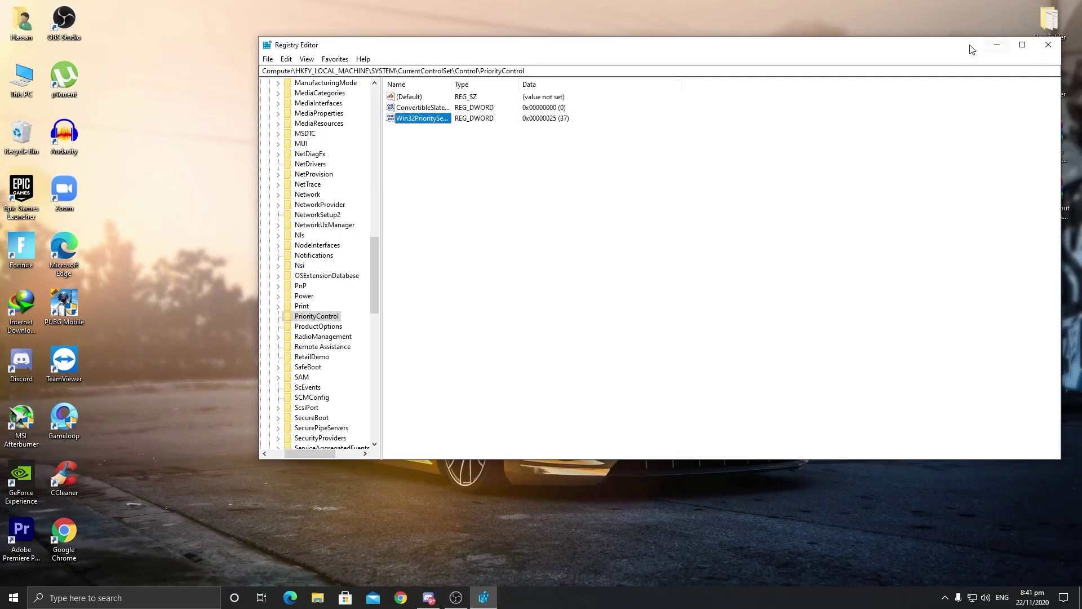
Step: Move the Fortnite Input Delay Fix archive to an open area of the desktop and minimize the Registry Editor
left_click_drag(972, 49, 824, 55)
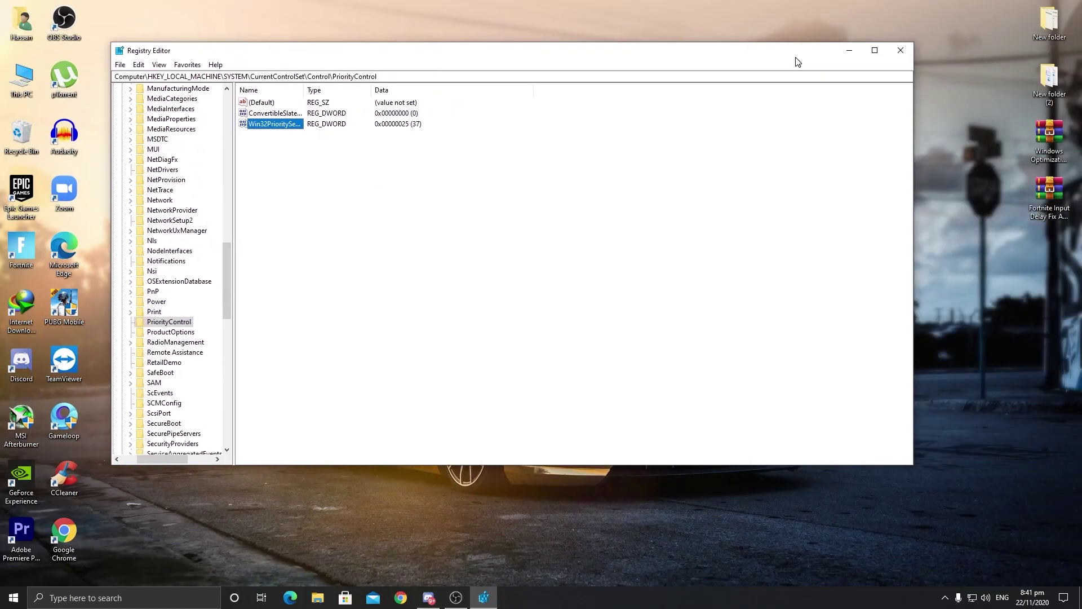
left_click(1046, 210)
left_click_drag(1046, 210, 320, 217)
left_click(849, 50)
Step: Extract the Fortnite Input Delay Fix And Smoother FPS Pack archive onto the desktop and place the extracted items beside it
left_click_drag(278, 163, 396, 254)
right_click(310, 191)
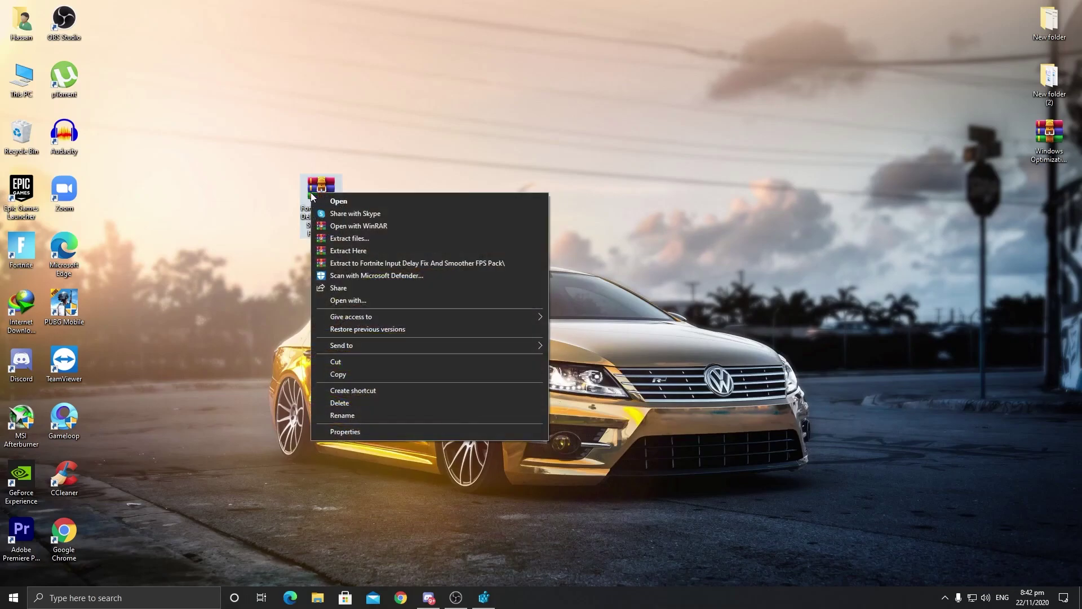
left_click(353, 252)
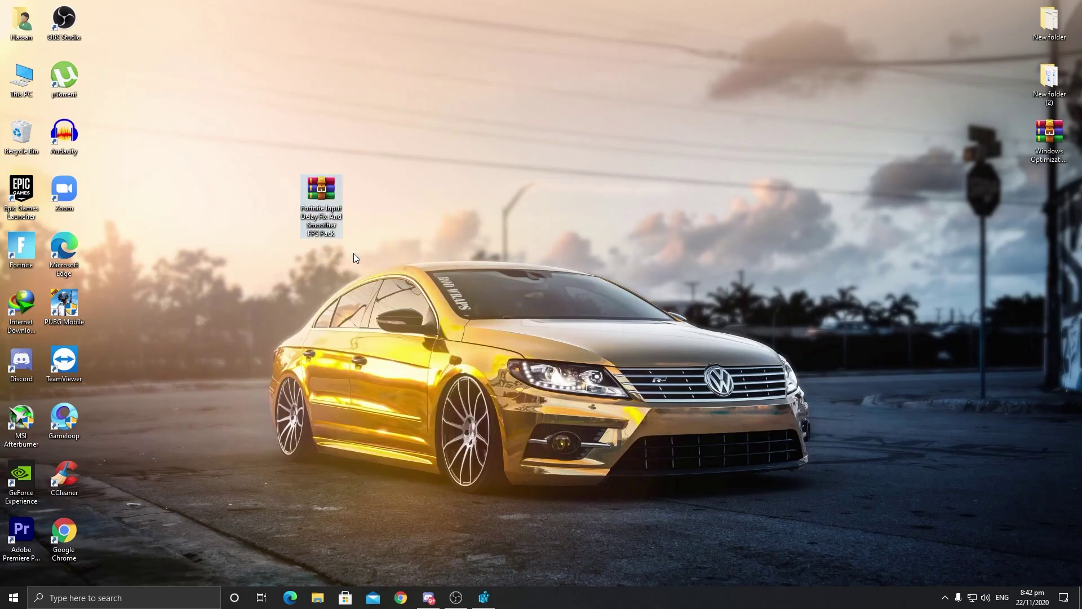
left_click_drag(147, 21, 237, 248)
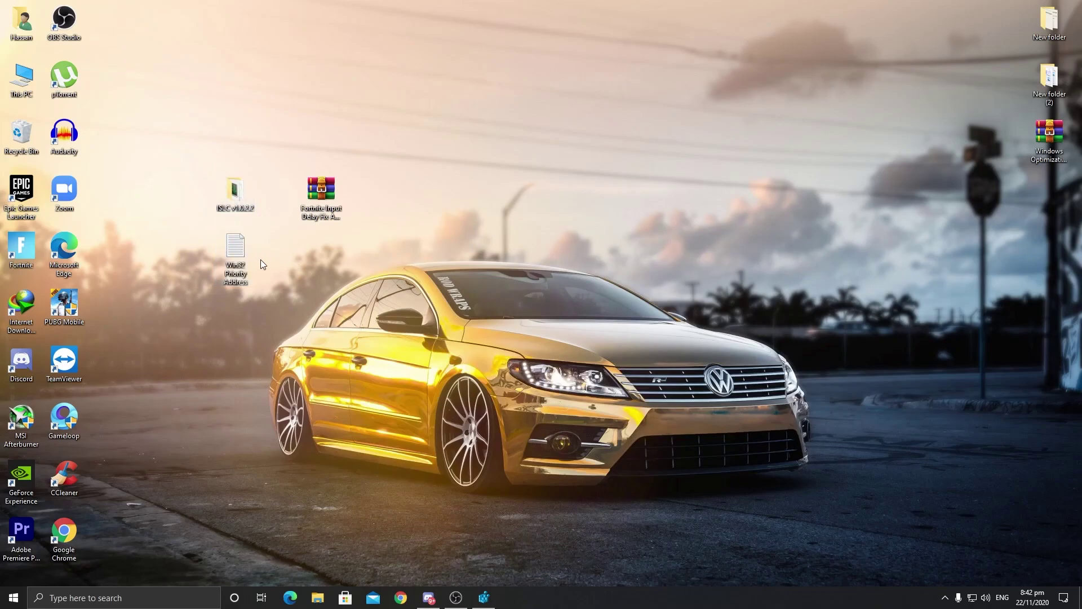
Step: Copy the full registry path from the Win32 Priority Address text file
double_click(235, 248)
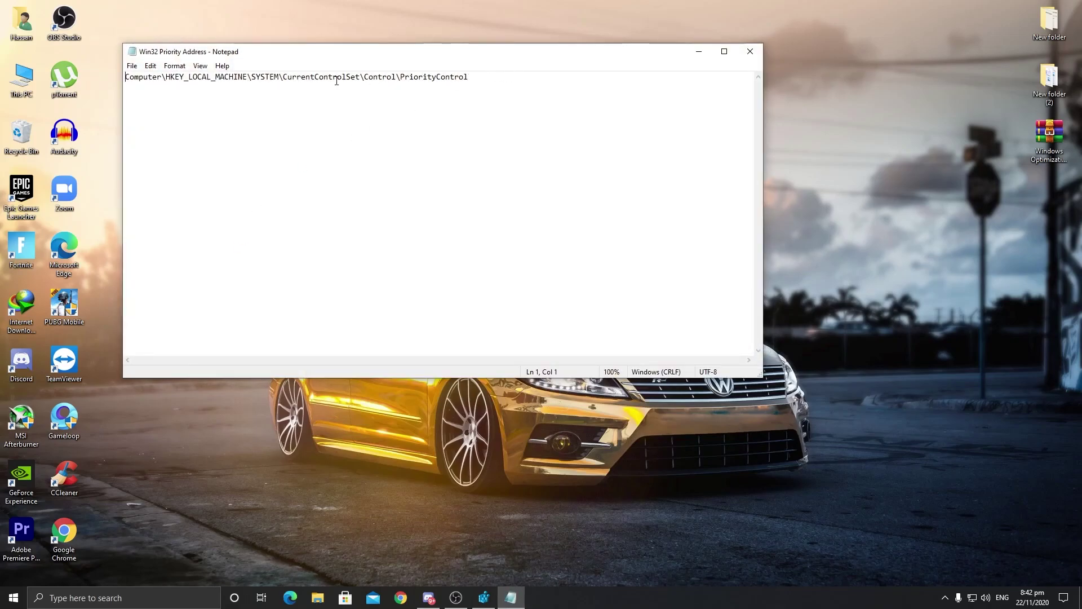
double_click(311, 78)
key("ctrl+a")
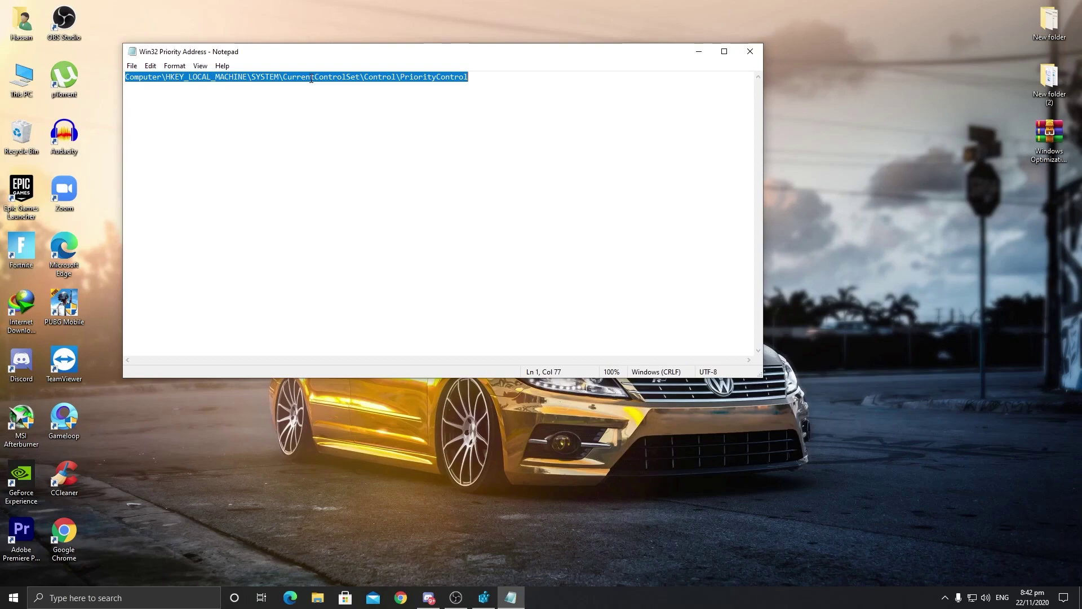
right_click(311, 80)
left_click(349, 116)
Step: Switch to the Registry Editor and go to the PriorityControl key by pasting the copied path over the current address
key("alt+Tab")
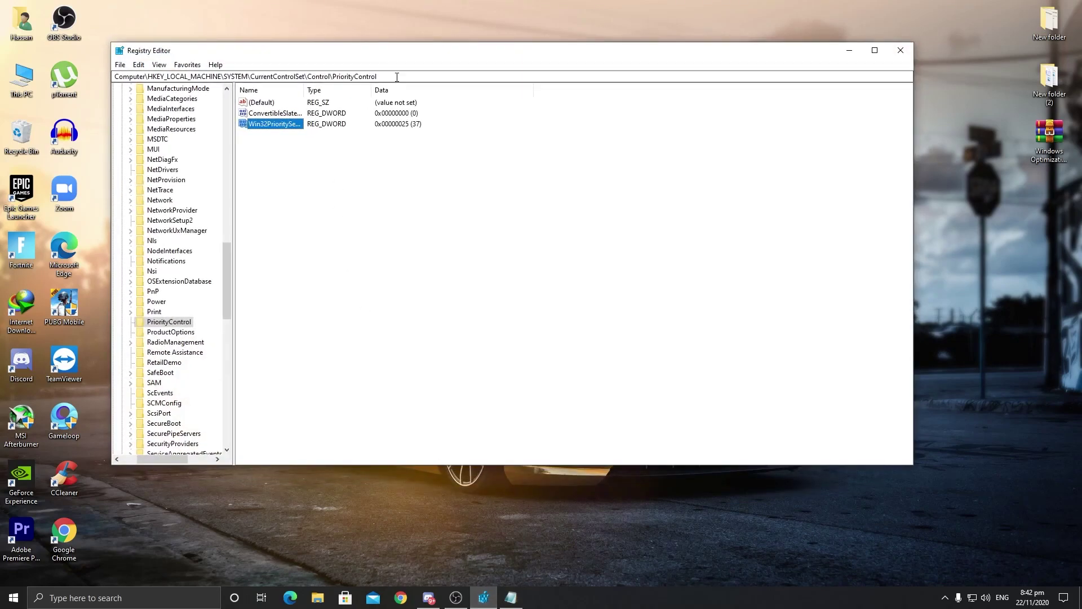
left_click_drag(393, 76, 109, 81)
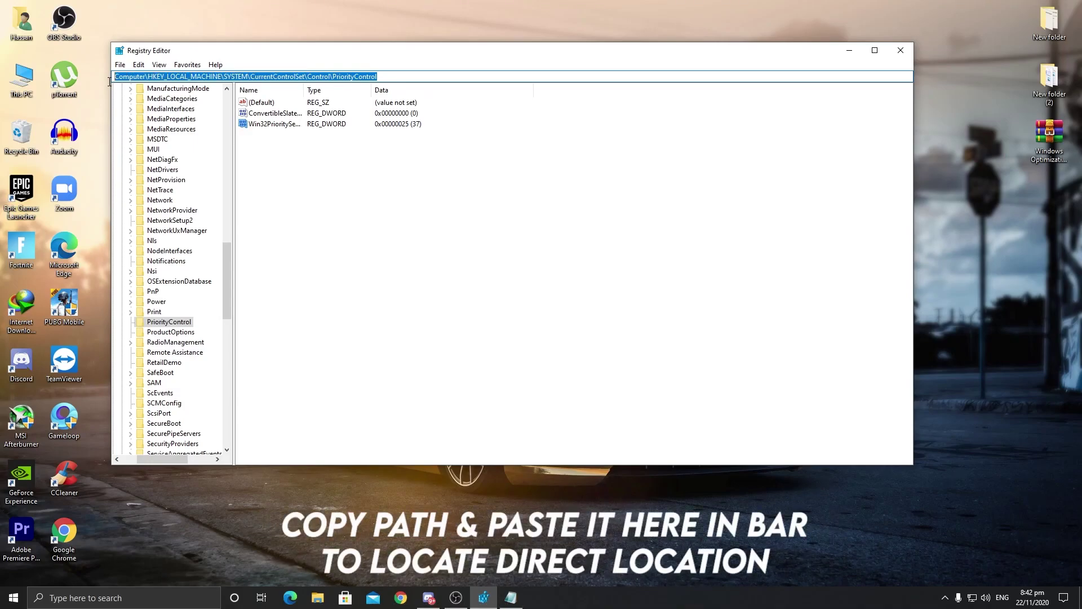
key("ctrl+v")
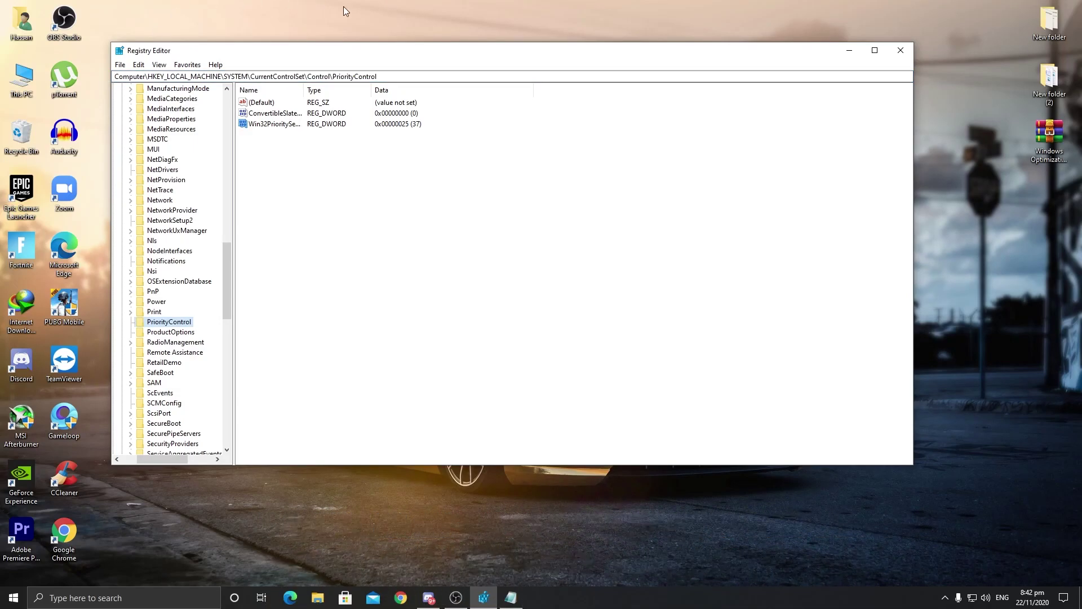
Step: Reopen the Win32PrioritySeparation value, accept its data as is, and close the Registry Editor and the text file
right_click(260, 125)
left_click(282, 129)
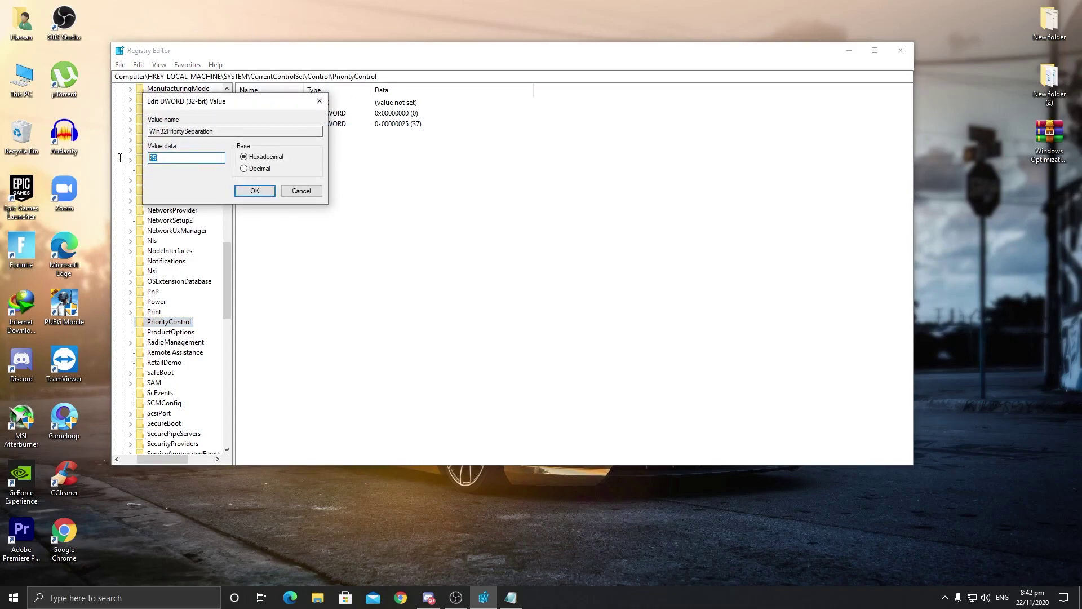
left_click(249, 189)
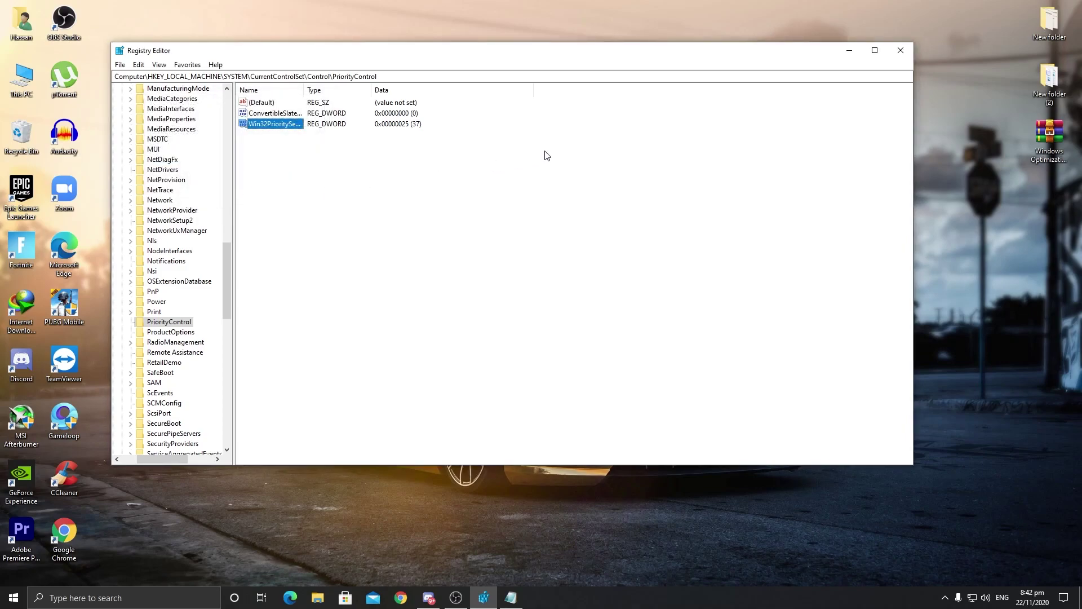
left_click(900, 58)
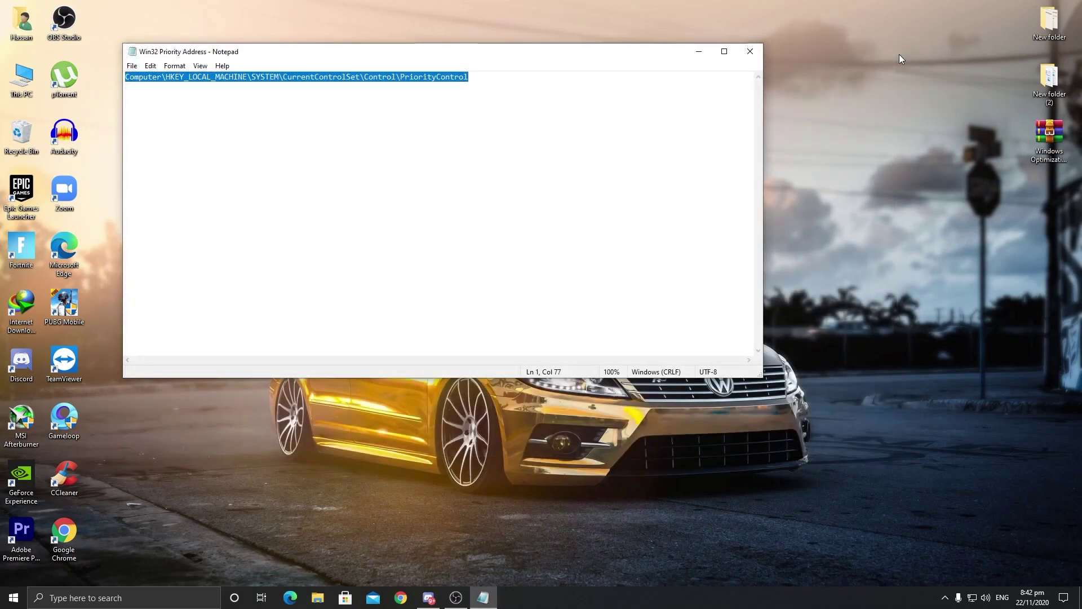
left_click(751, 51)
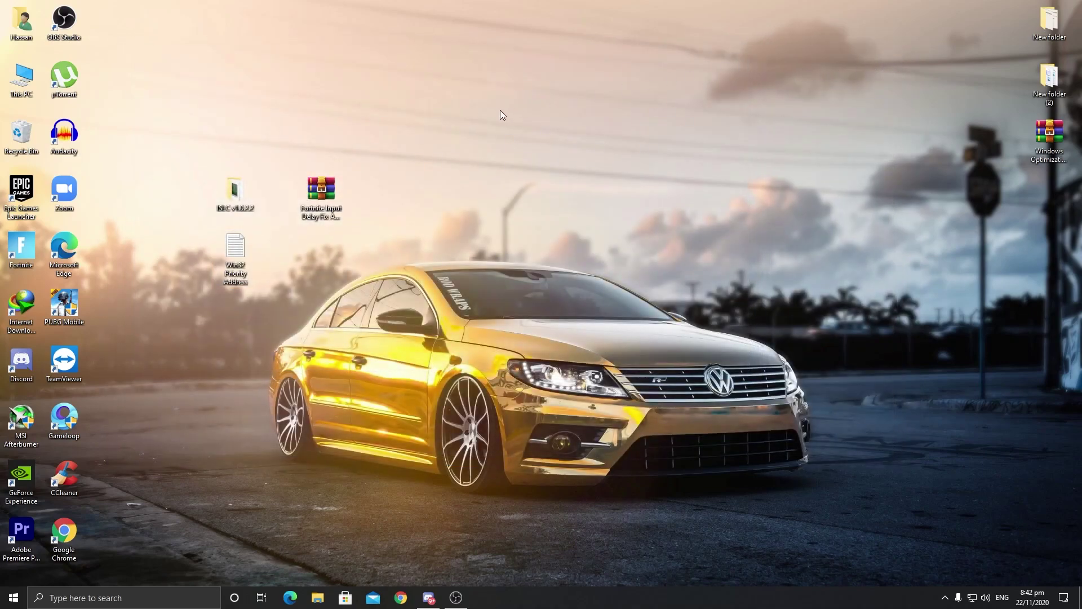
Step: Open the extracted ISLC v1.0.2.2 folder and try to run Intelligent standby list cleaner ISLC
double_click(233, 190)
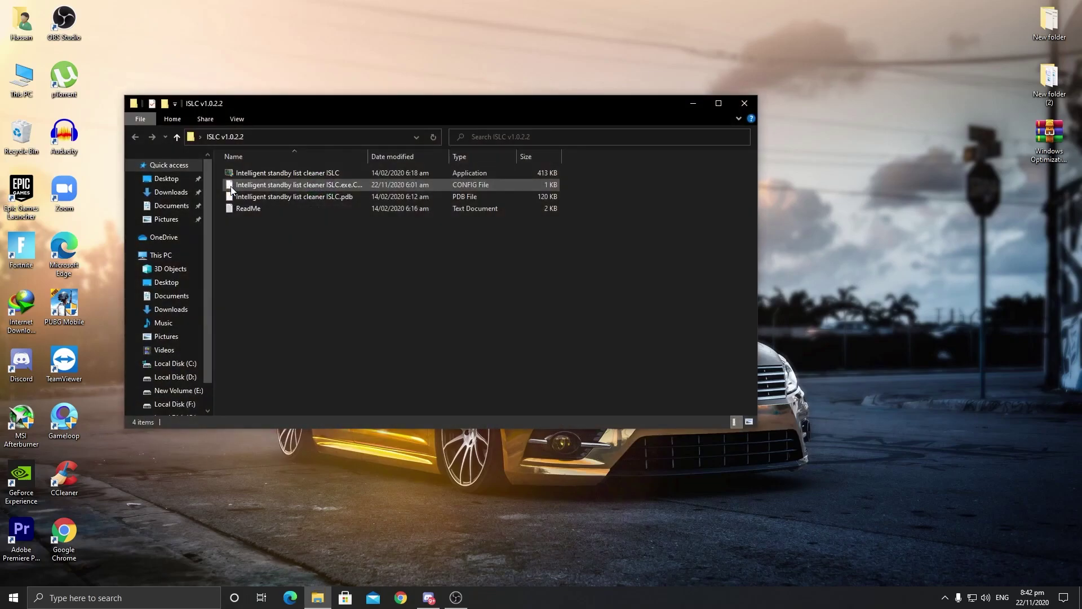
left_click(258, 175)
right_click(258, 173)
left_click(299, 196)
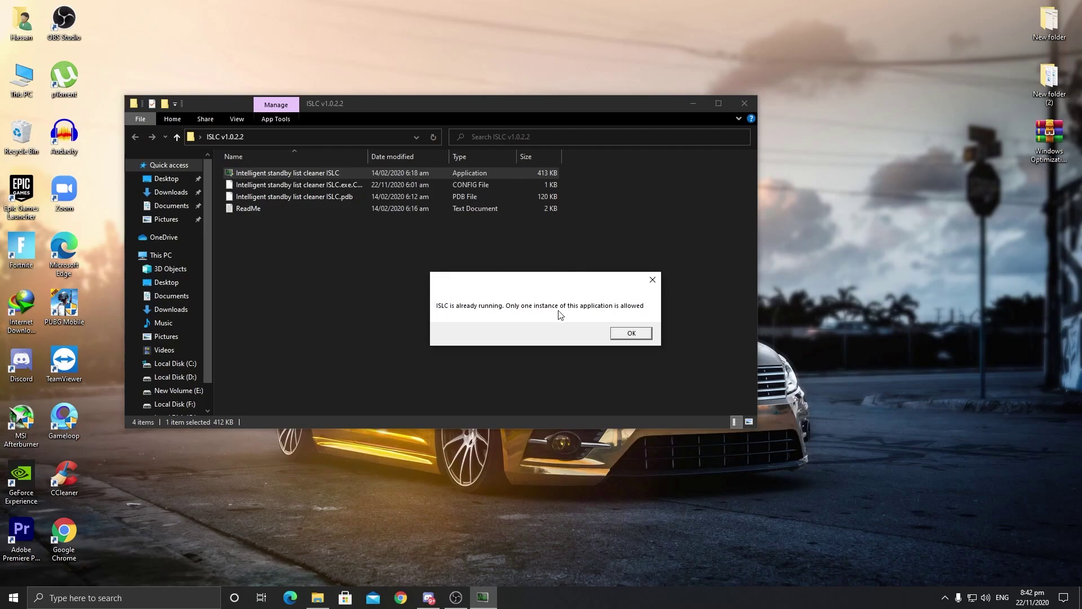
left_click(631, 333)
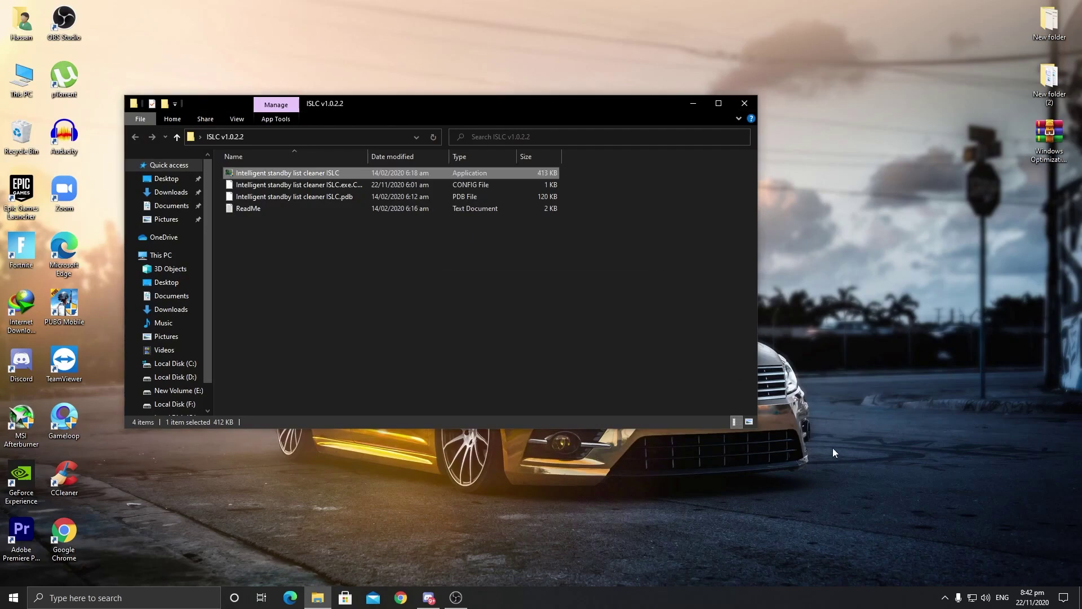
Step: Bring up the window of the Intelligent standby list cleaner instance running in the background
left_click(943, 599)
double_click(912, 553)
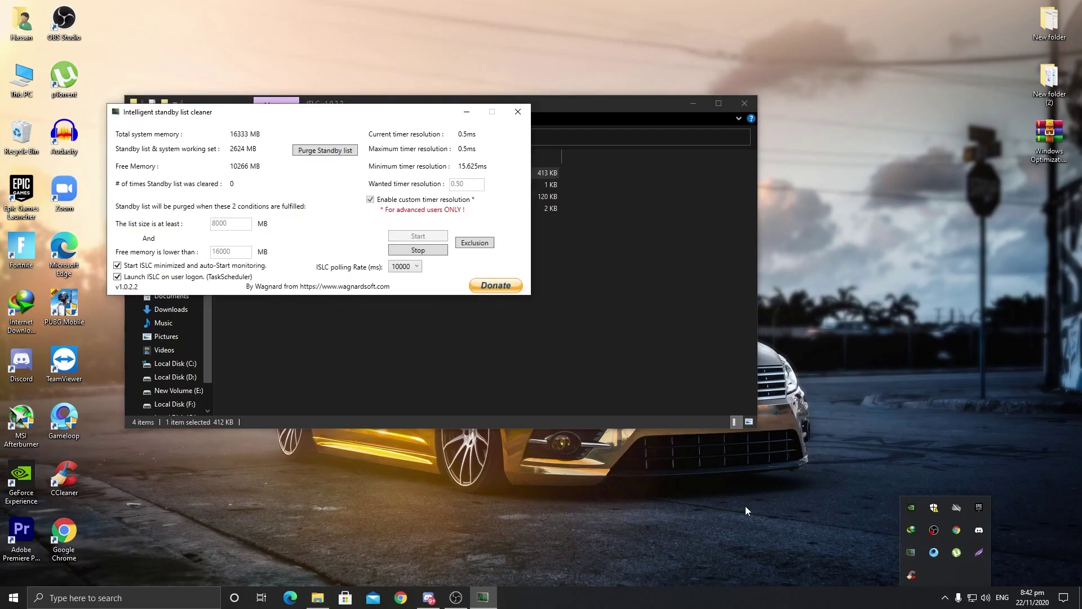
Step: Stop the running standby list monitoring and select the minimum list size value for editing
left_click_drag(357, 111, 411, 111)
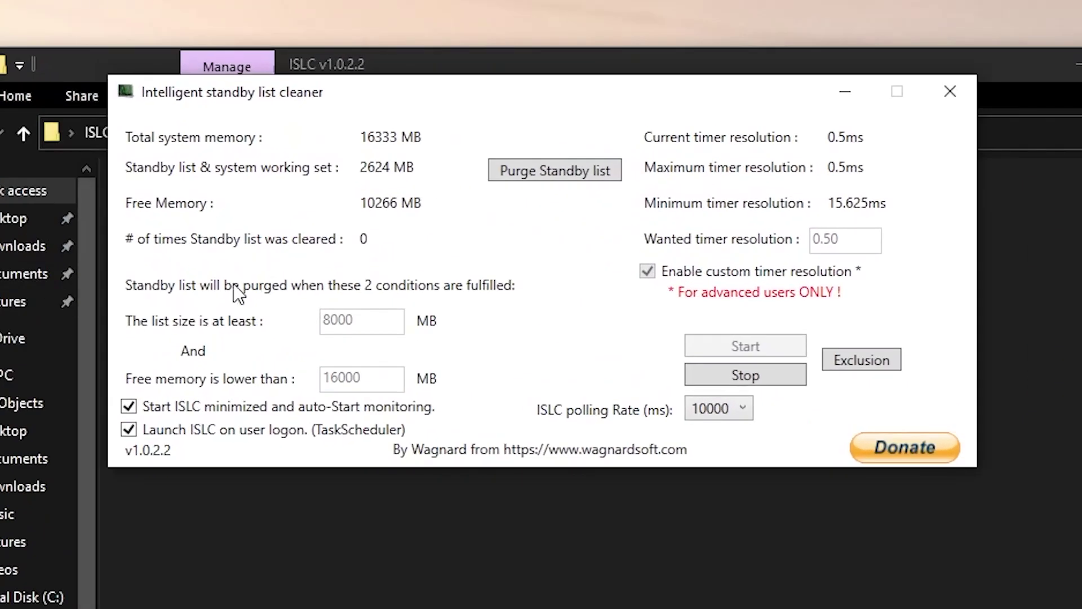
left_click(727, 373)
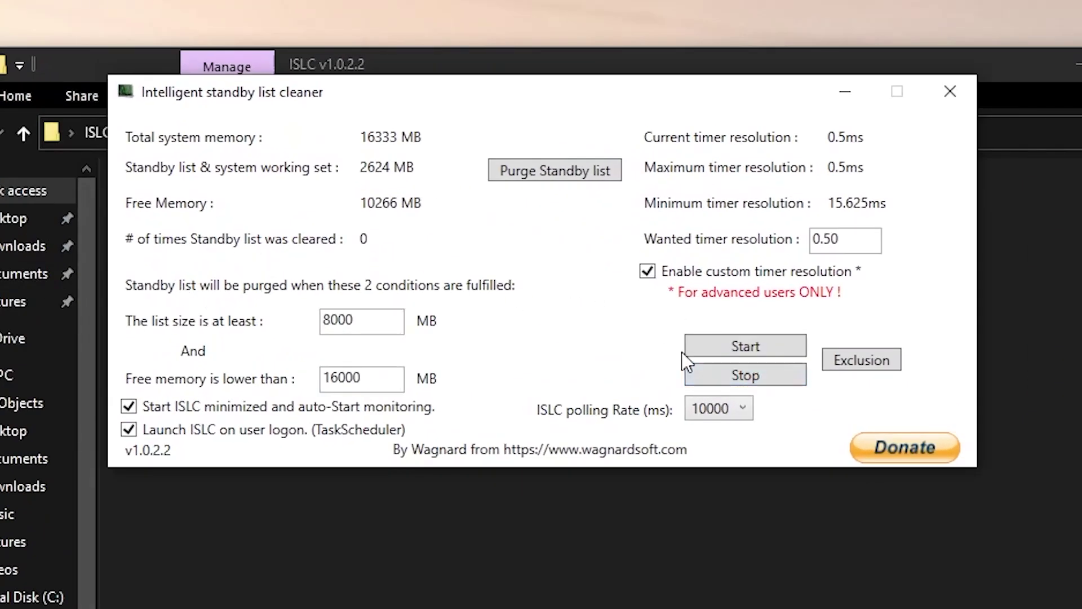
left_click(356, 320)
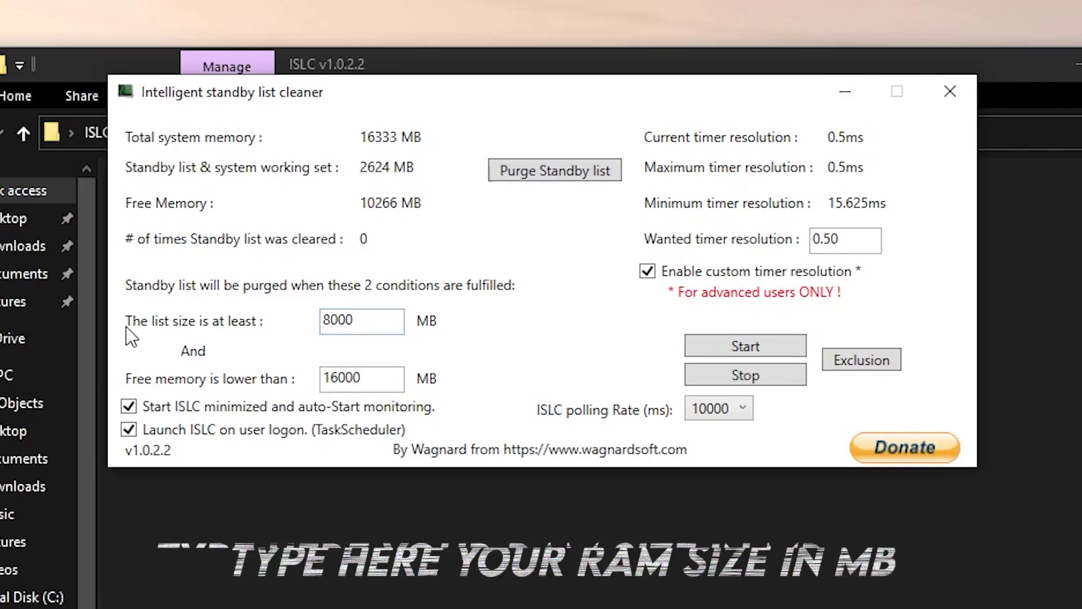
left_click_drag(370, 322, 316, 324)
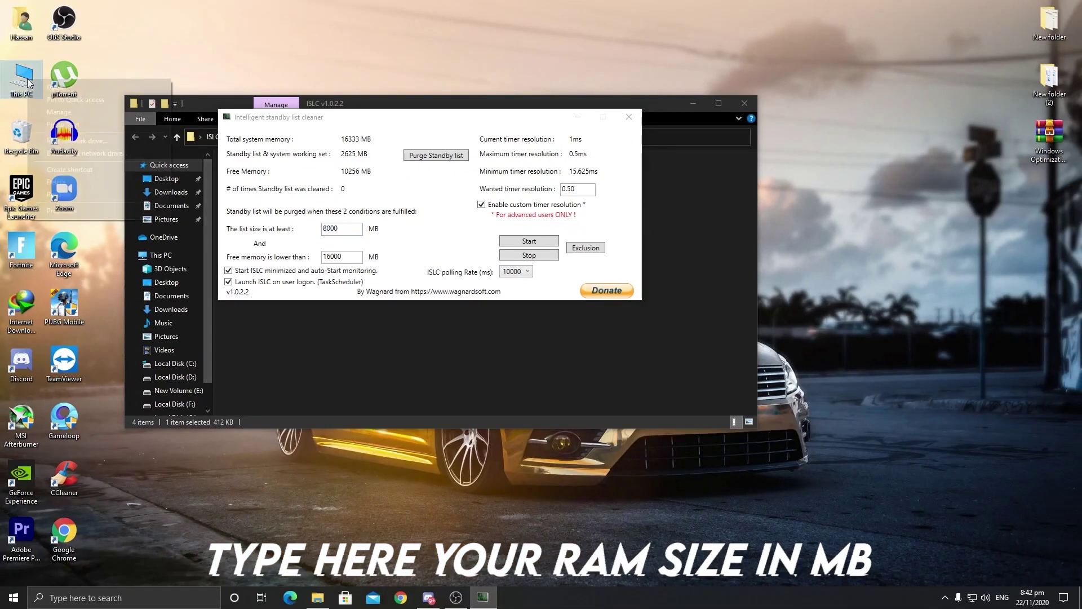
Step: Check the amount of installed RAM in the properties of This PC, and close the Settings window
right_click(27, 79)
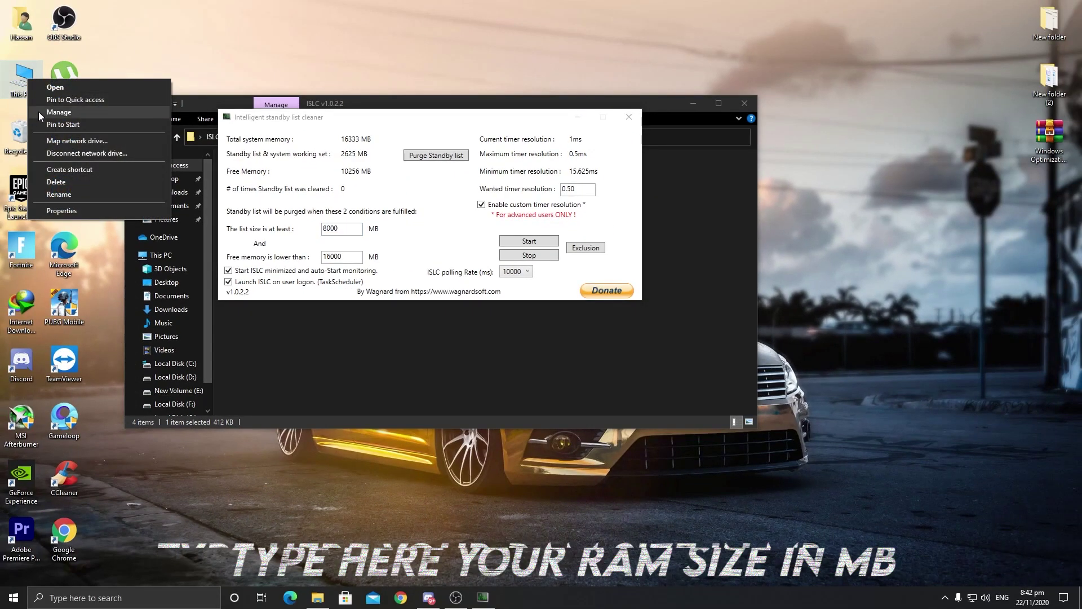
left_click(55, 212)
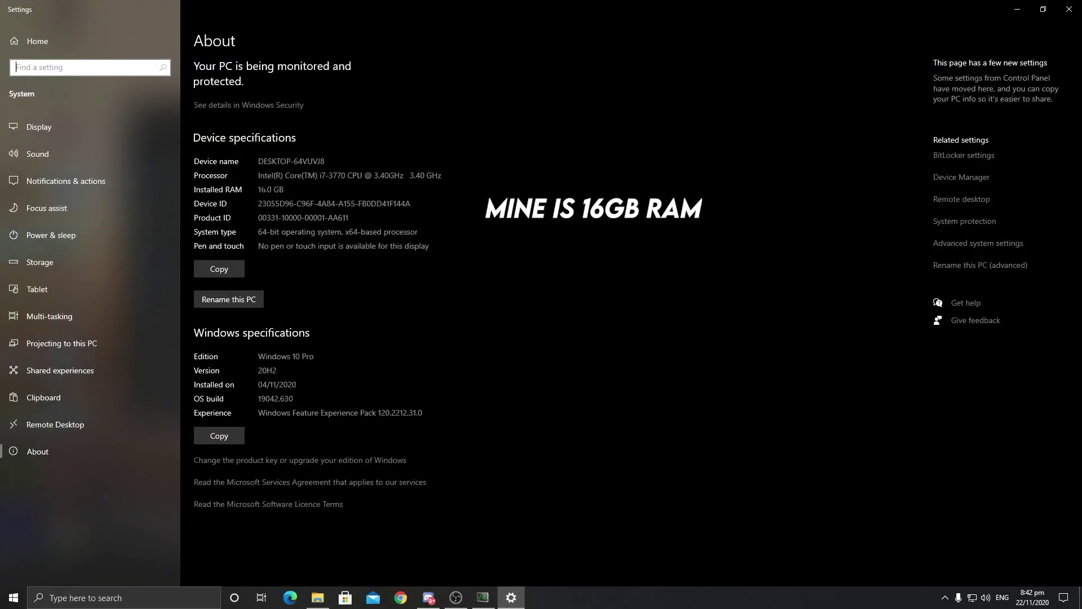
left_click_drag(284, 189, 257, 190)
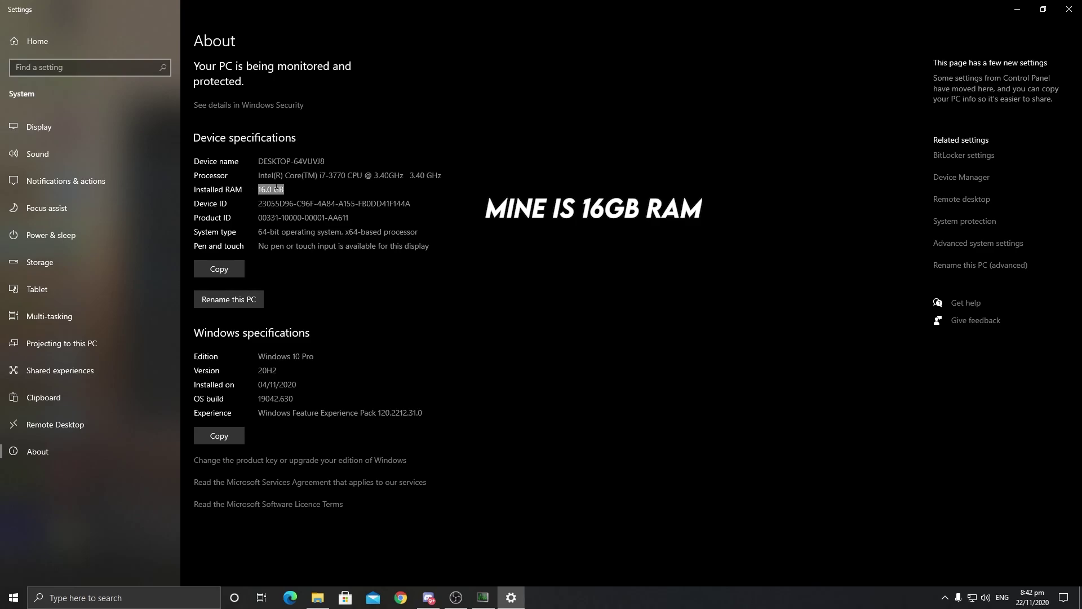
left_click(1070, 9)
Step: Open Calculator and multiply the RAM size of 16 by 1024
left_click(76, 599)
type("cal")
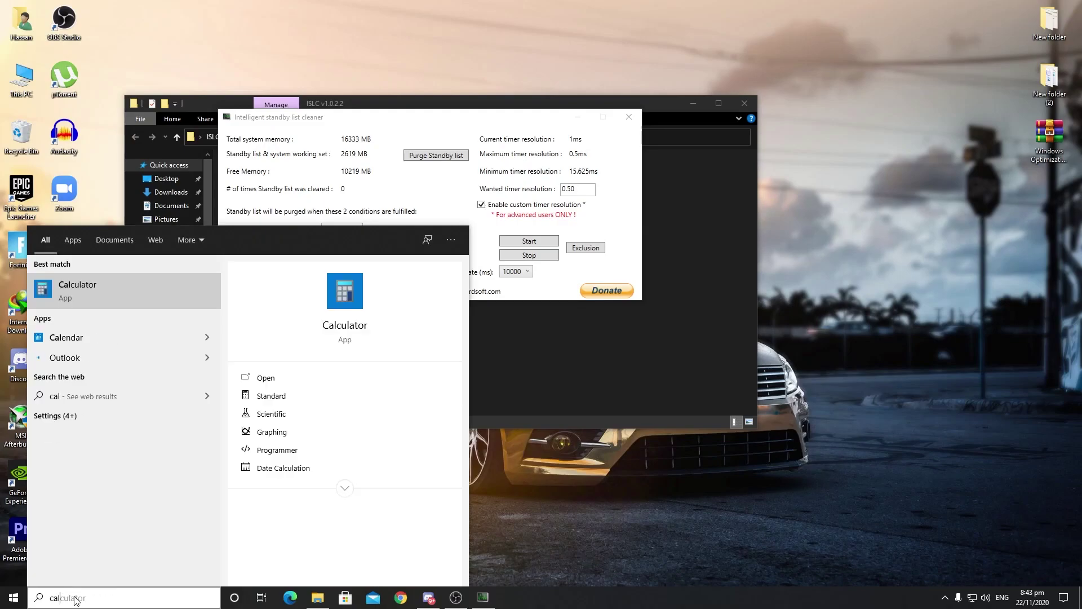
key("Return")
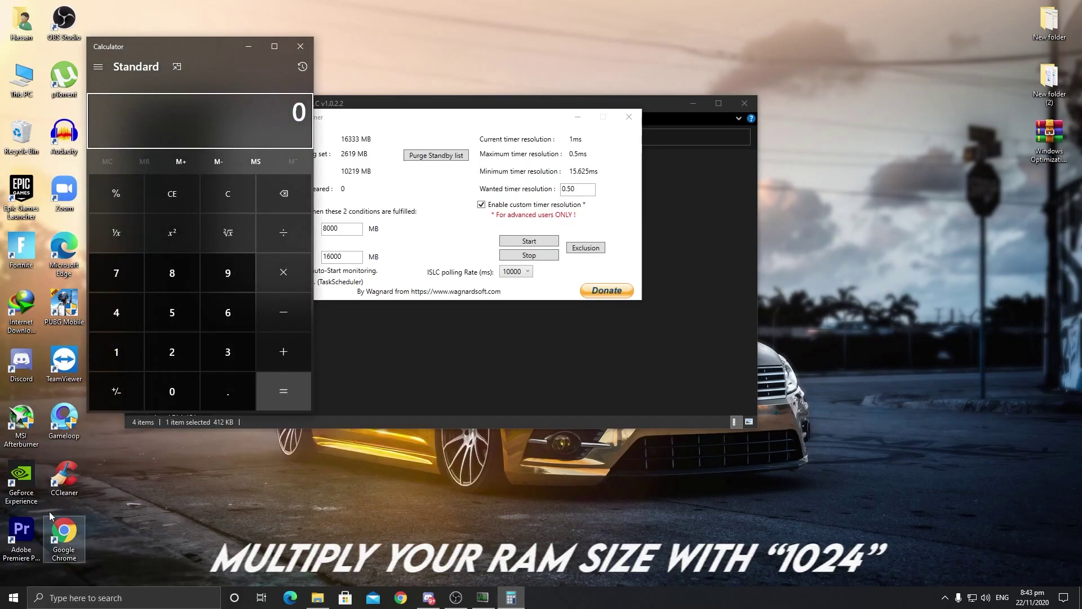
left_click(138, 345)
left_click(231, 317)
left_click(288, 281)
left_click(124, 354)
left_click(178, 387)
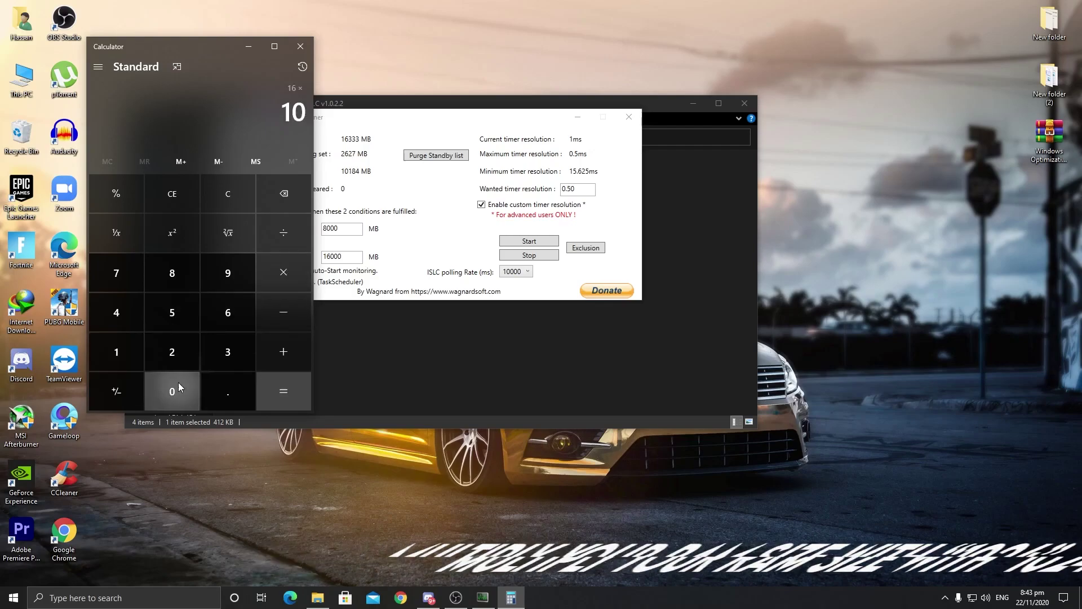
left_click(172, 351)
left_click(125, 323)
left_click(273, 400)
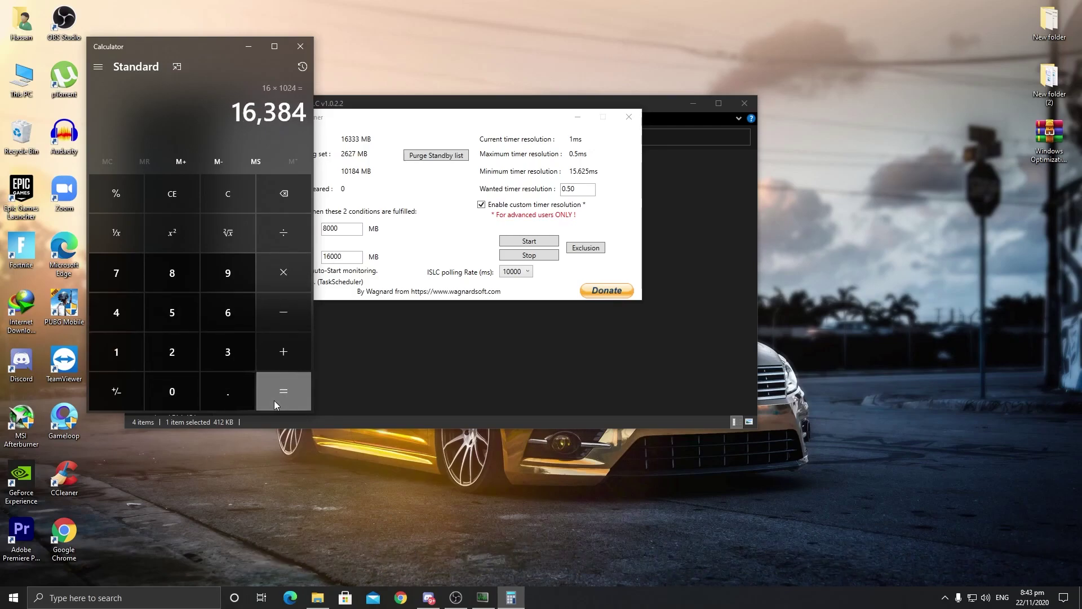
Step: Copy the calculated result into the cleaner's free memory threshold and remove the comma so it reads 16384 MB
left_click_drag(231, 123, 326, 114)
key("ctrl+c")
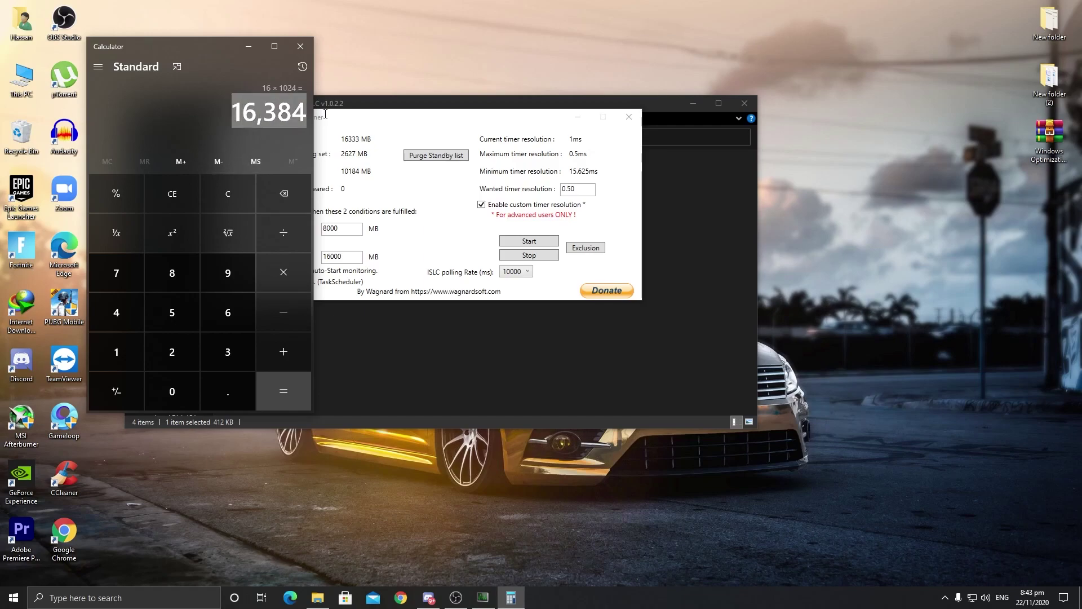
left_click_drag(208, 48, 118, 47)
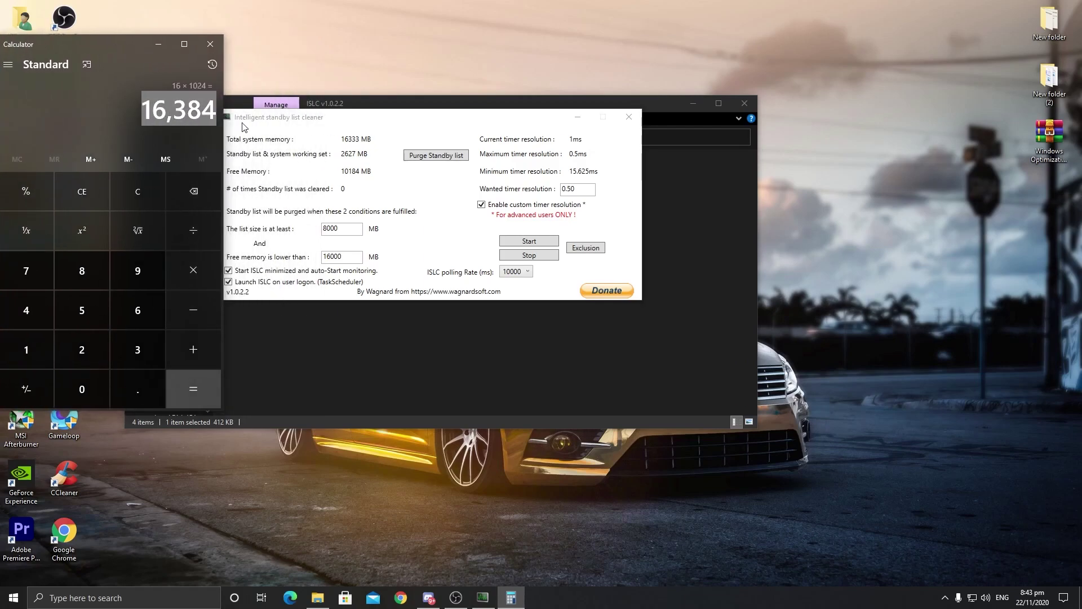
left_click_drag(357, 256, 309, 258)
key("ctrl+v")
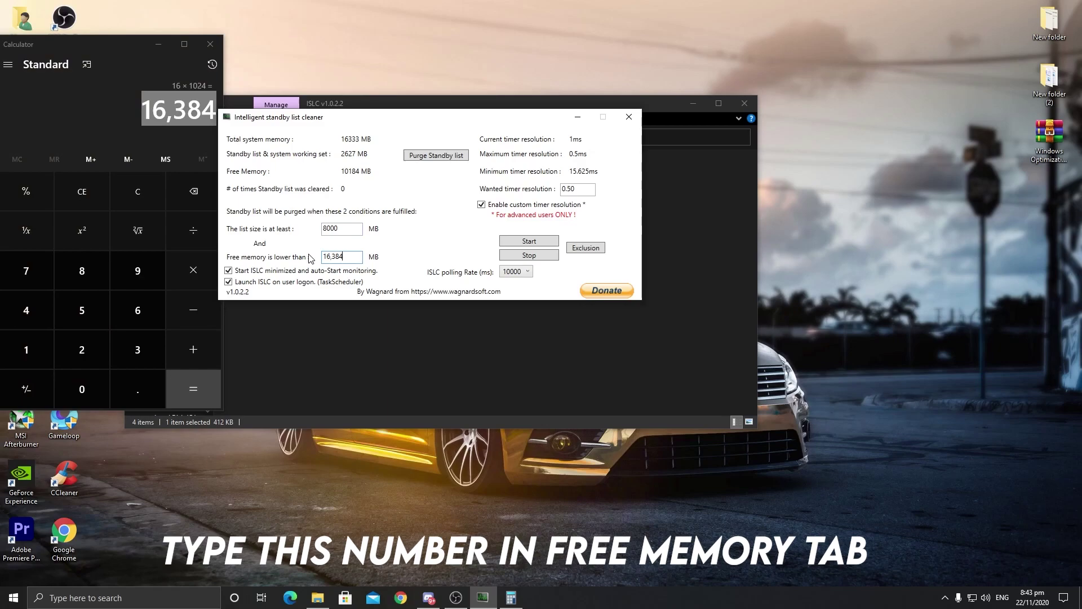
left_click(333, 252)
key("BackSpace")
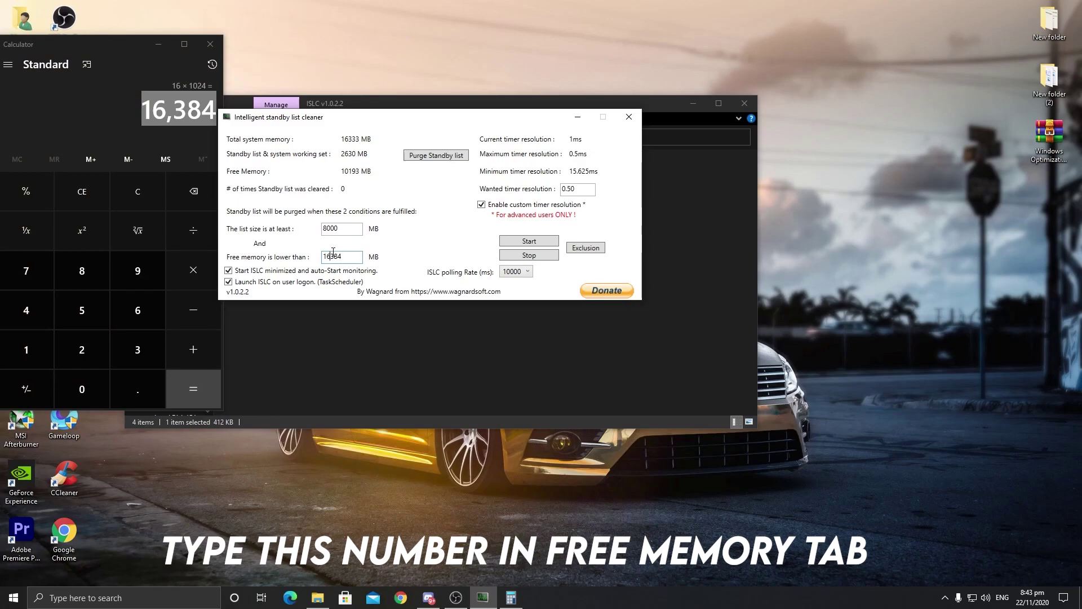
Step: Divide 16384 by 2 in Calculator and set the cleaner's minimum list size to 8192 MB
left_click(181, 221)
left_click(107, 351)
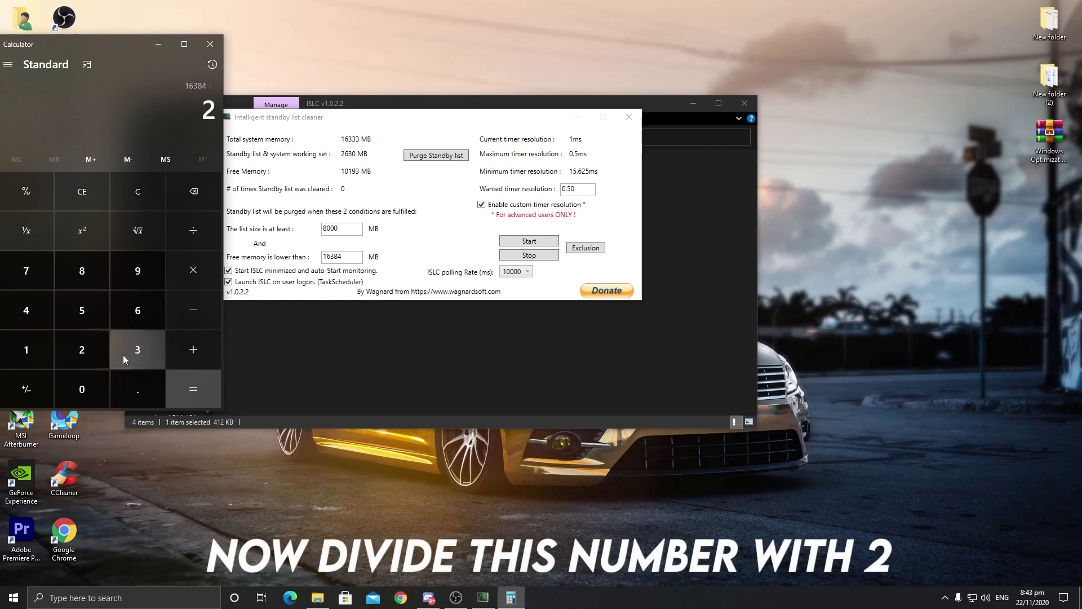
left_click(185, 389)
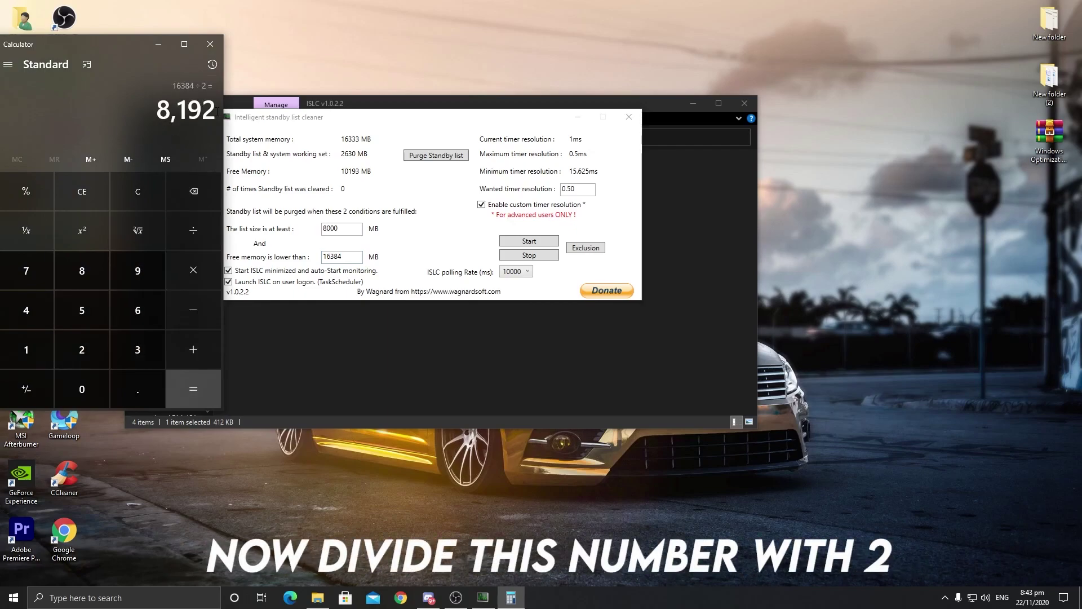
double_click(345, 228)
type("8192")
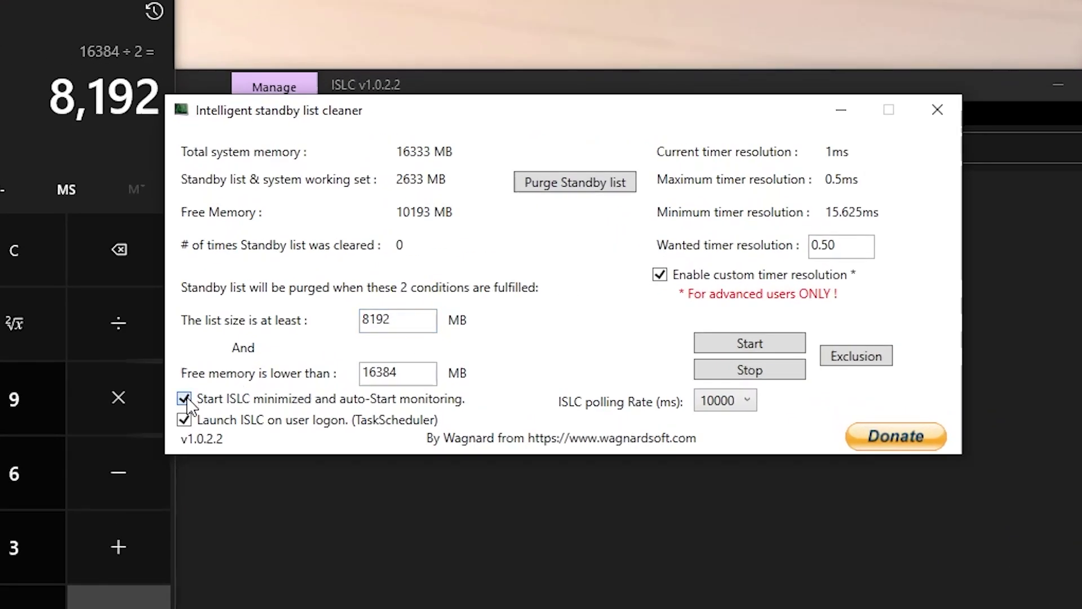
Step: Set the ISLC polling rate to 10000 ms, keeping the launch on user logon enabled
left_click(184, 421)
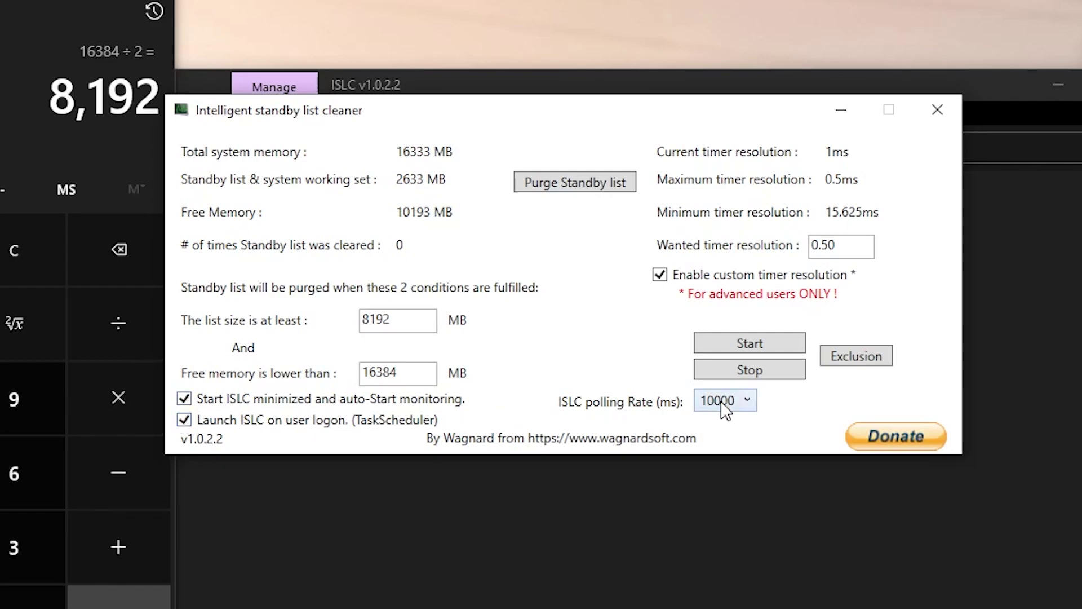
left_click(747, 402)
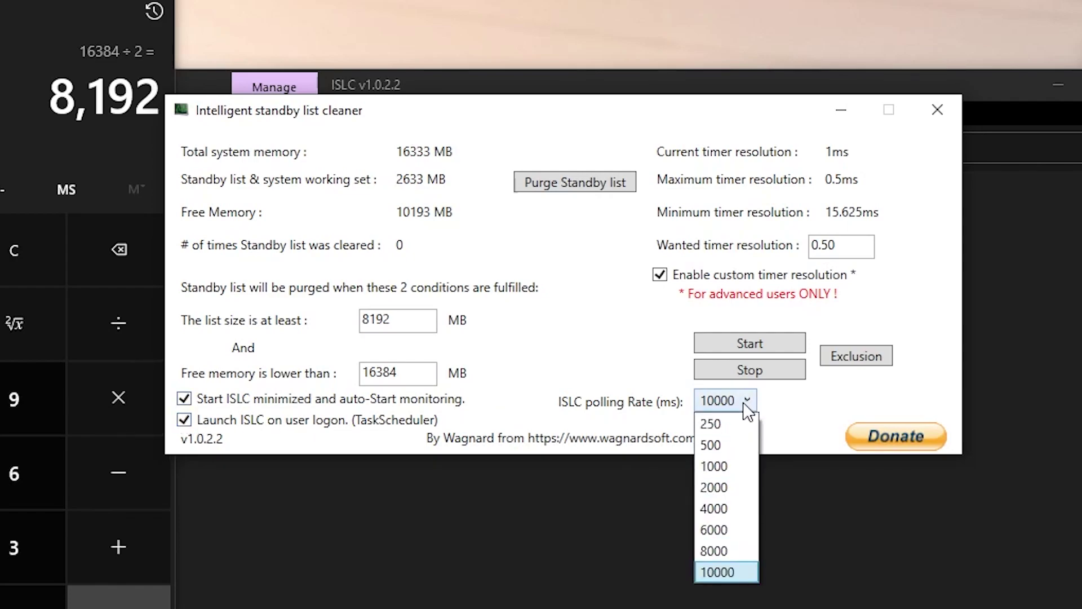
left_click(708, 574)
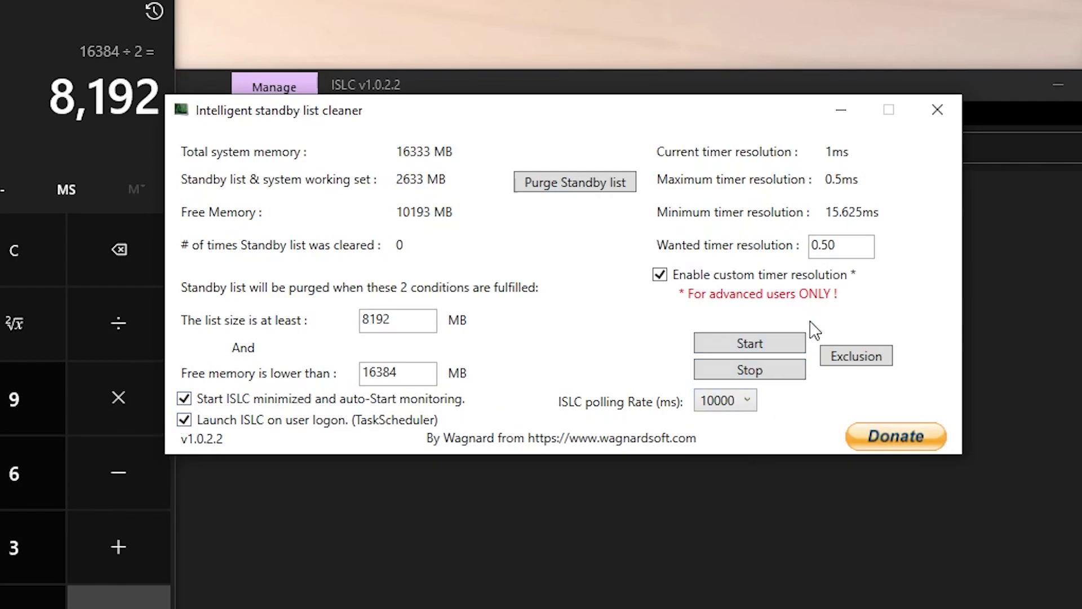
Step: Enter 0.50 as the wanted timer resolution with custom timer resolution enabled, and start the monitoring
left_click_drag(856, 248, 804, 254)
left_click(845, 244)
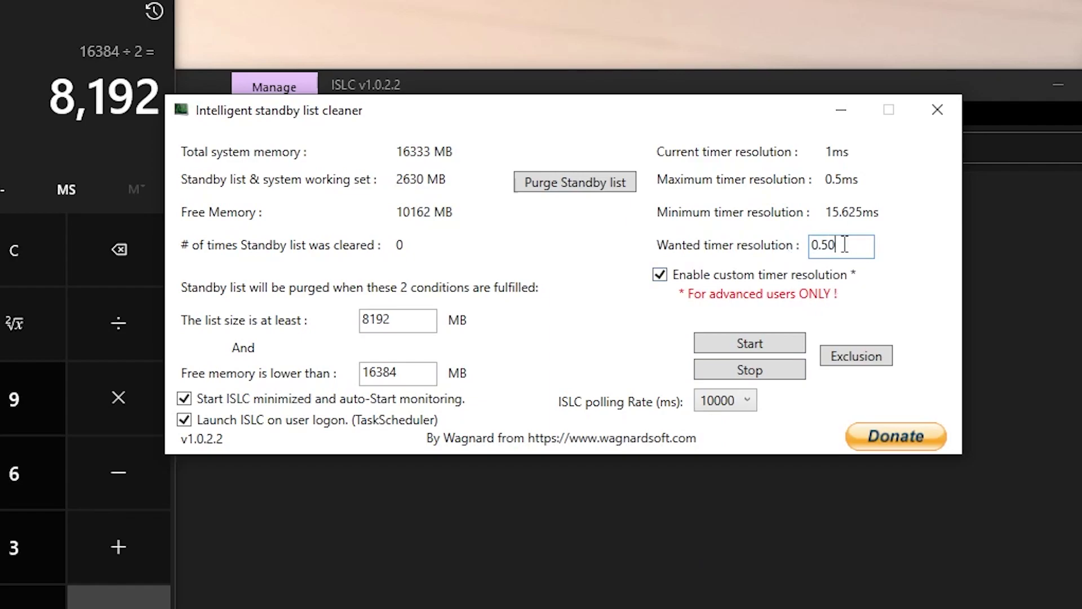
double_click(845, 244)
key("BackSpace")
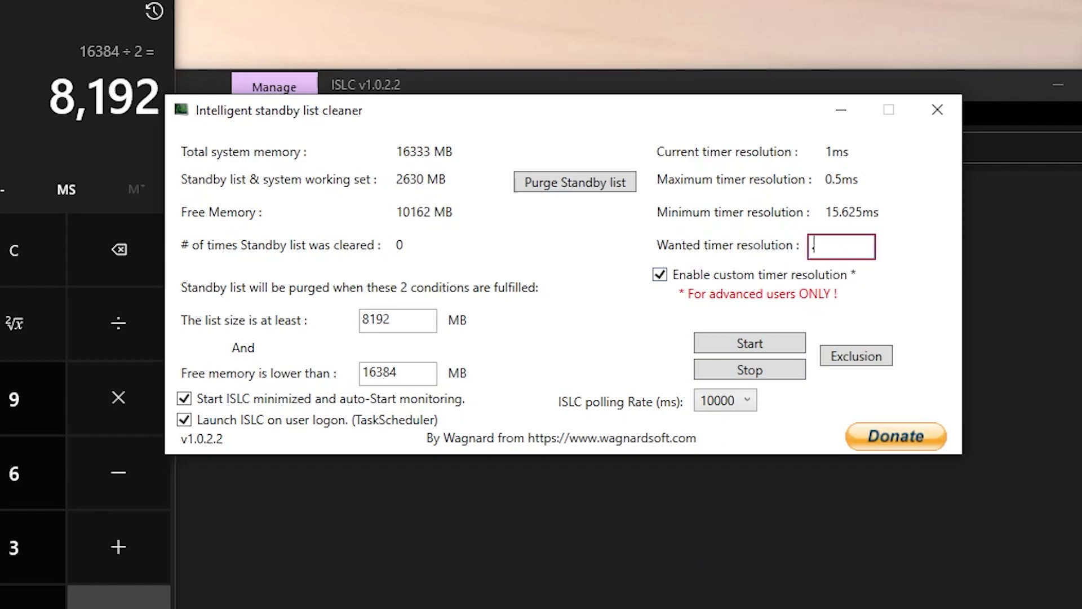
type("0.50")
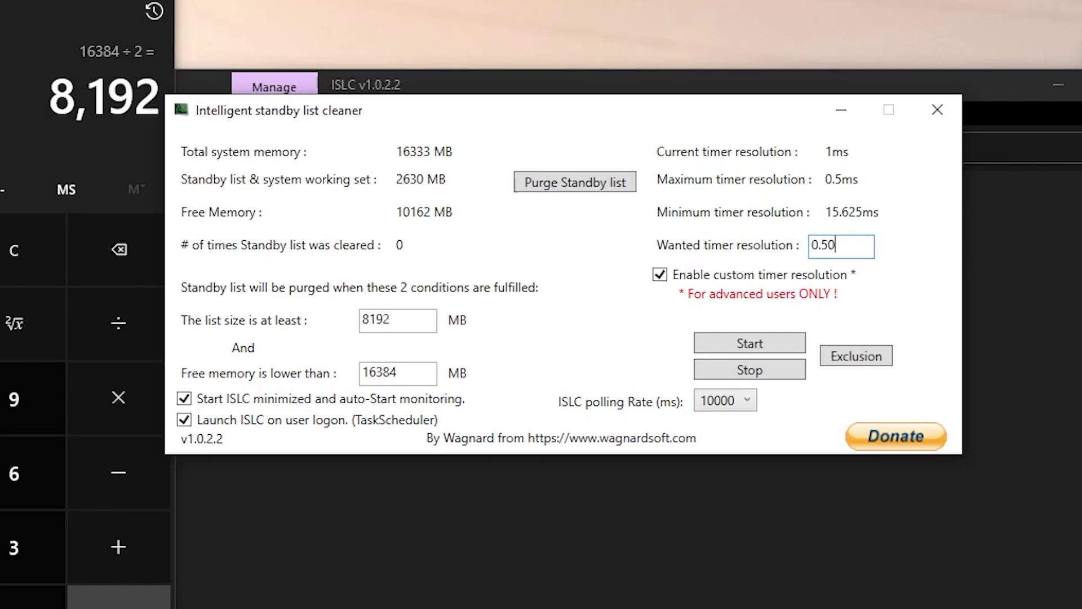
left_click(658, 277)
left_click(658, 276)
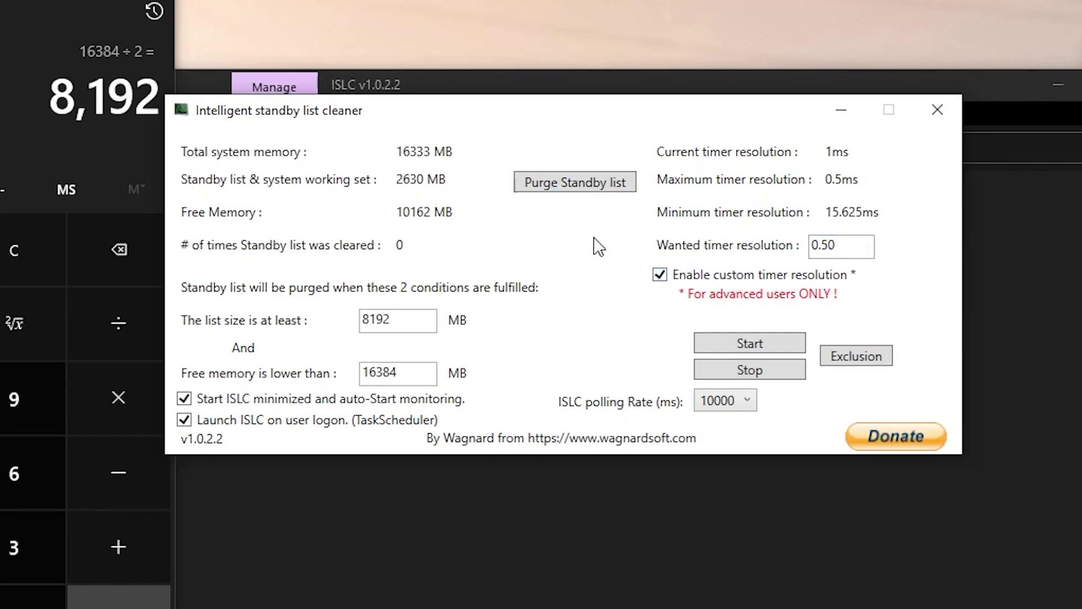
left_click(750, 345)
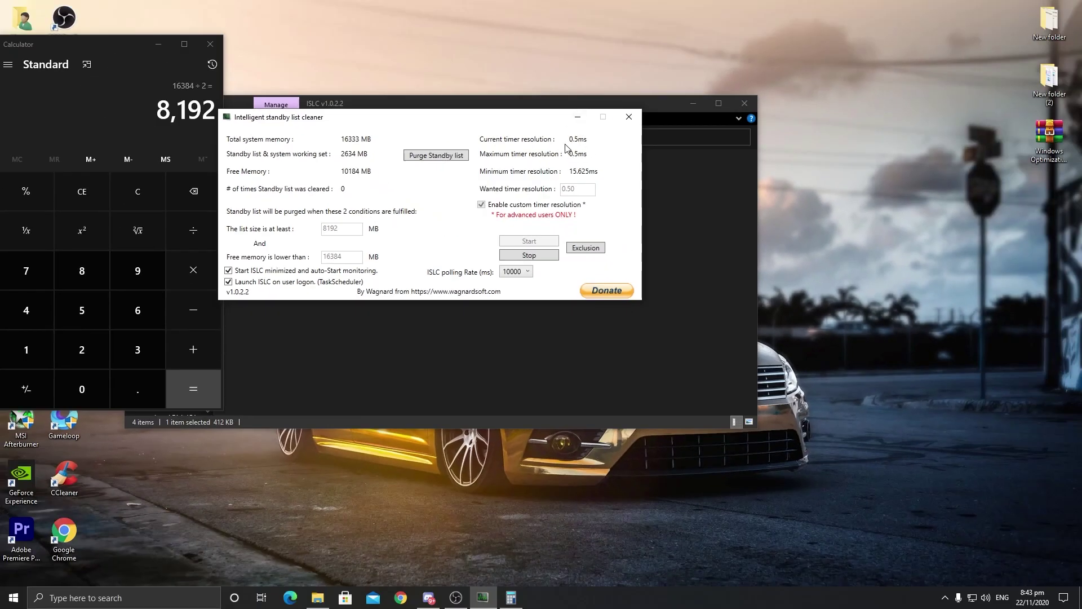
Step: Minimize the cleaner so it runs in the background, and close Calculator and the ISLC v1.0.2.2 folder
left_click(577, 117)
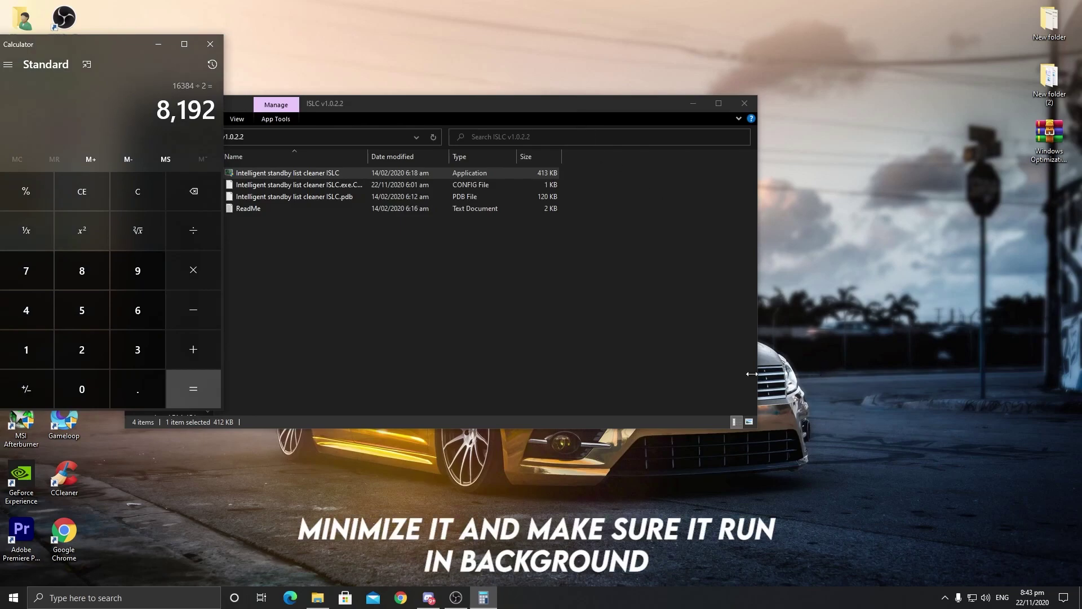
left_click(945, 598)
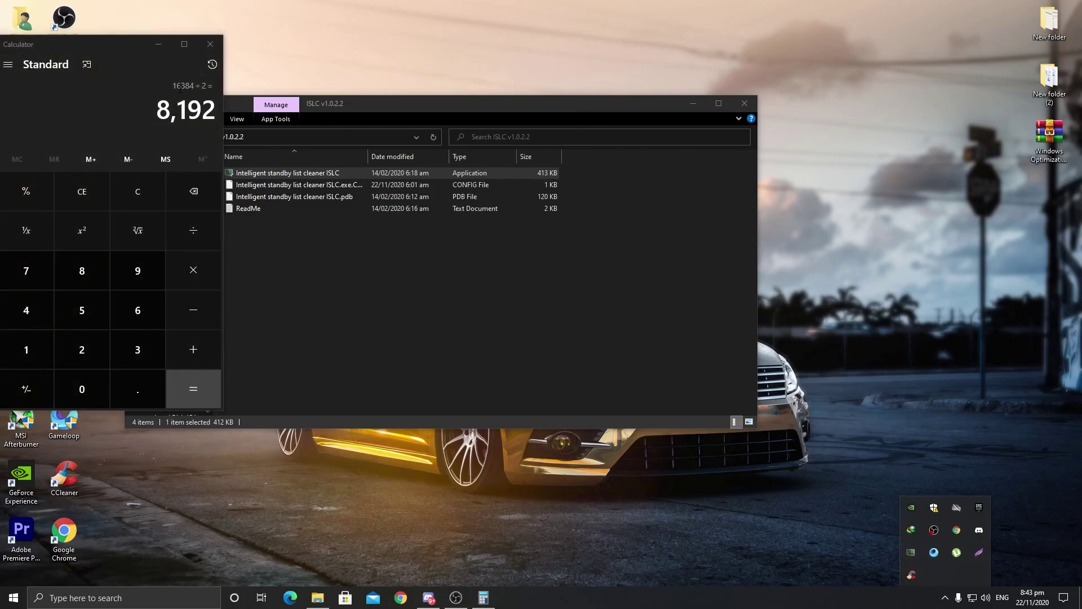
left_click(210, 44)
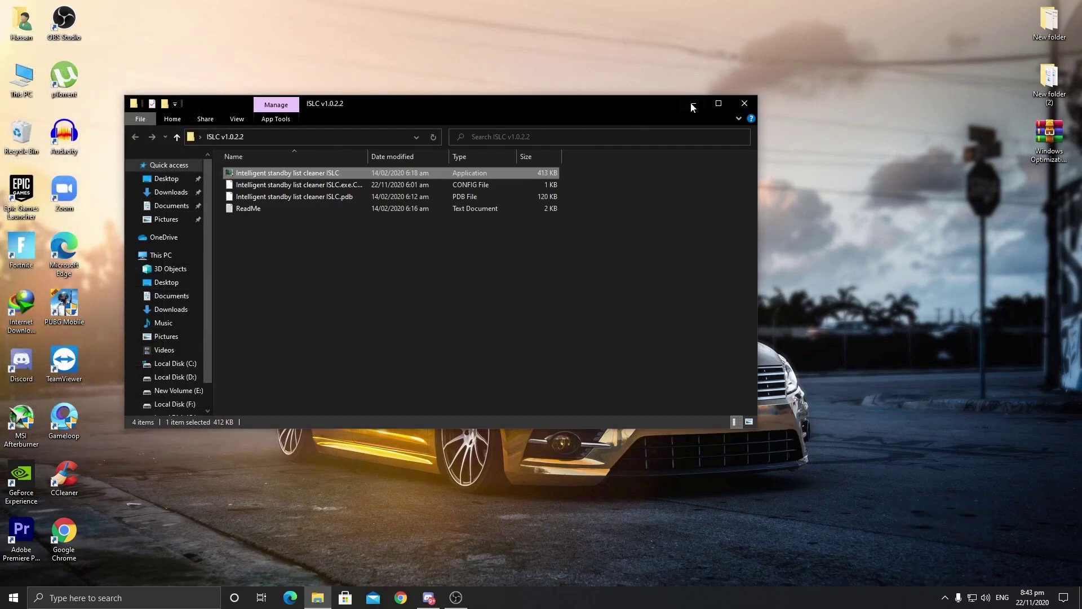
left_click(755, 100)
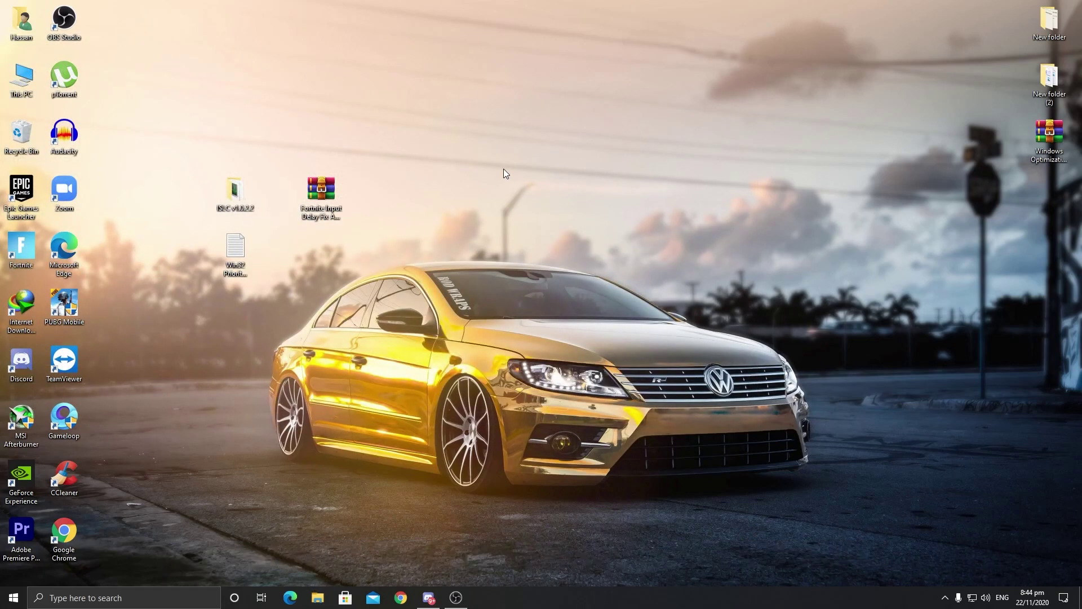
Step: Search Windows for keyboard and open the Keyboard control panel properties
left_click(51, 597)
type("ke")
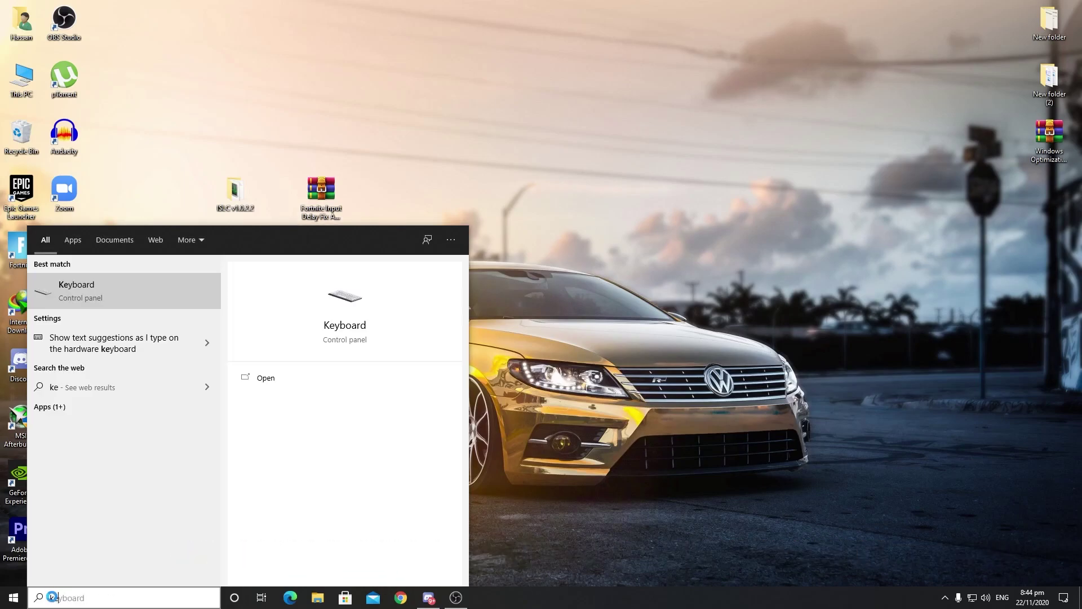
type("yb")
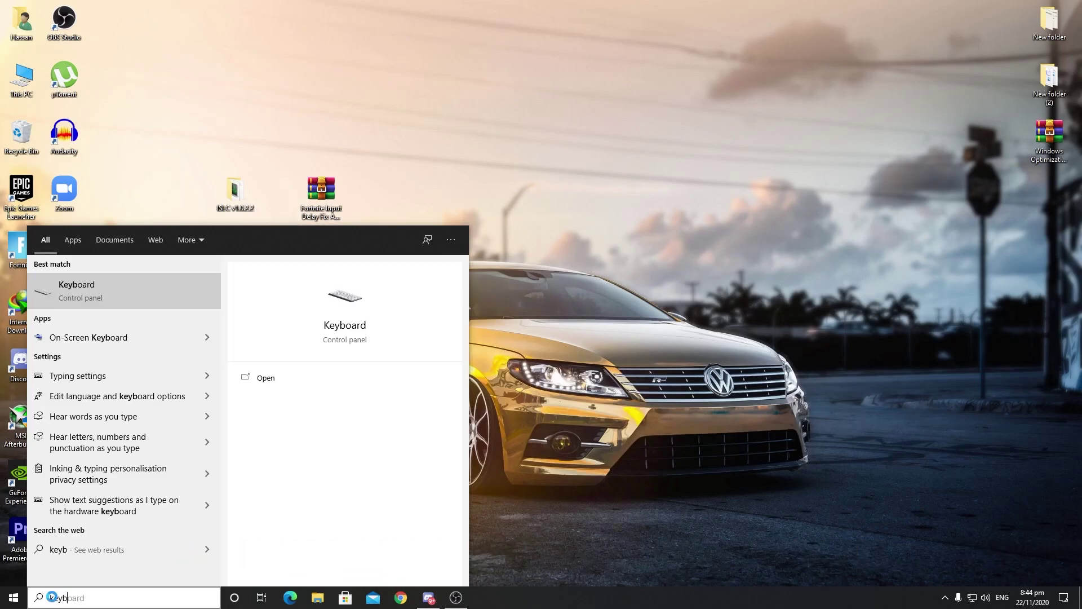
type("oard")
key("Return")
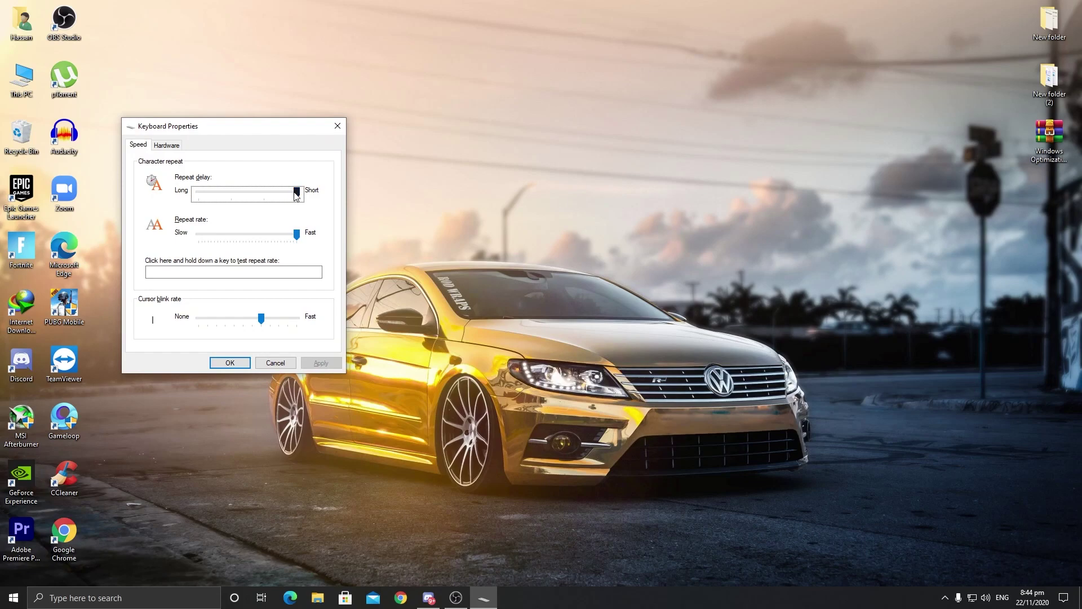
Step: Set the keyboard's repeat delay to the shortest and its repeat rate to the fastest, and apply the settings
left_click_drag(290, 194, 319, 199)
left_click_drag(296, 234, 260, 235)
left_click(268, 236)
left_click(272, 233)
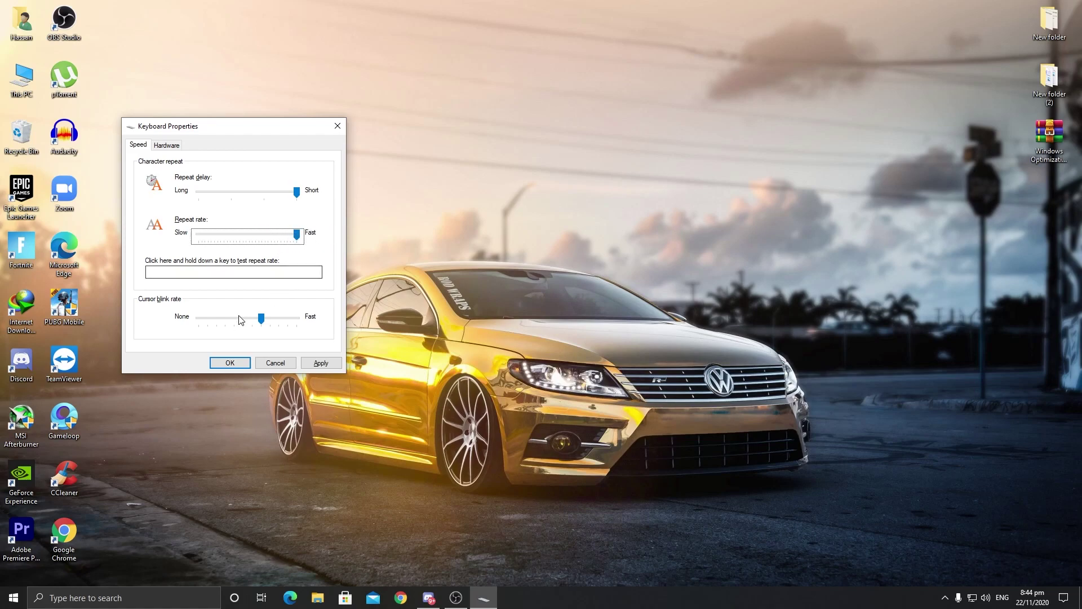
left_click(323, 361)
left_click(231, 363)
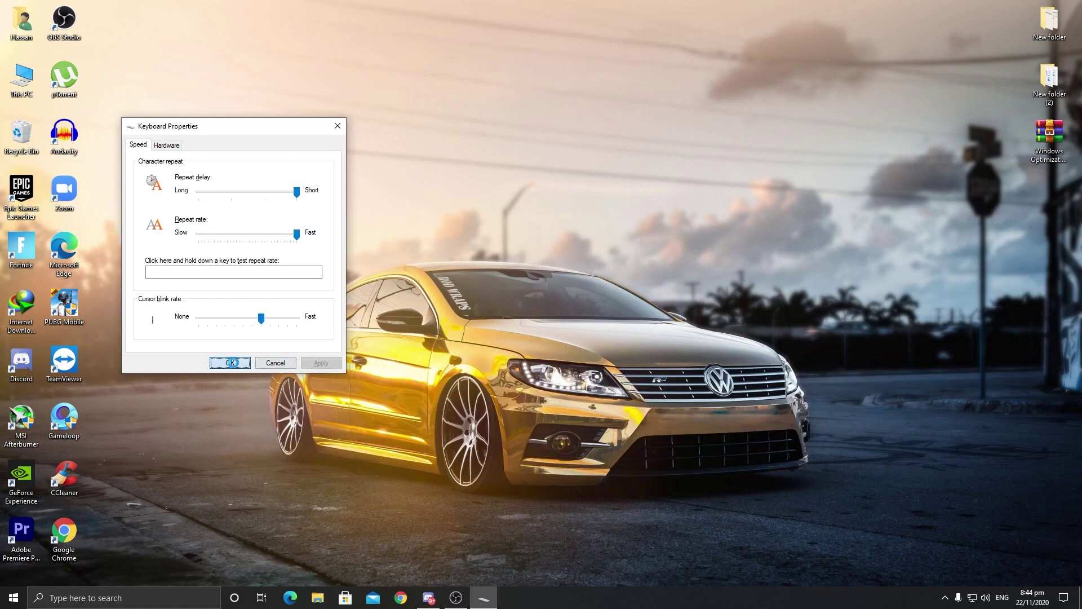
Step: Search Windows for mouse settings and open the additional mouse options
left_click(60, 596)
type("mouse")
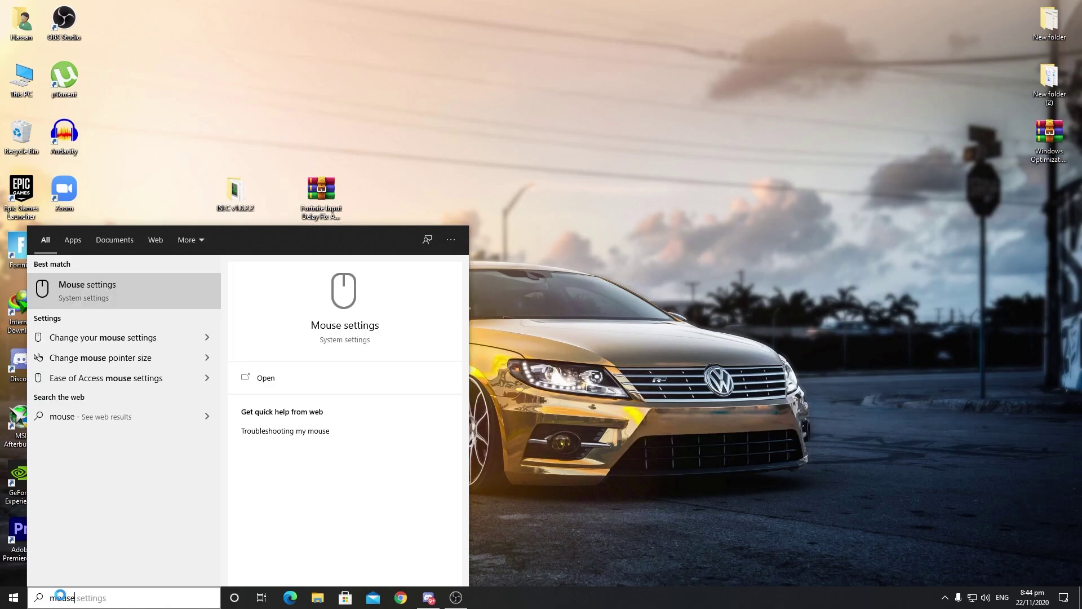
key("Return")
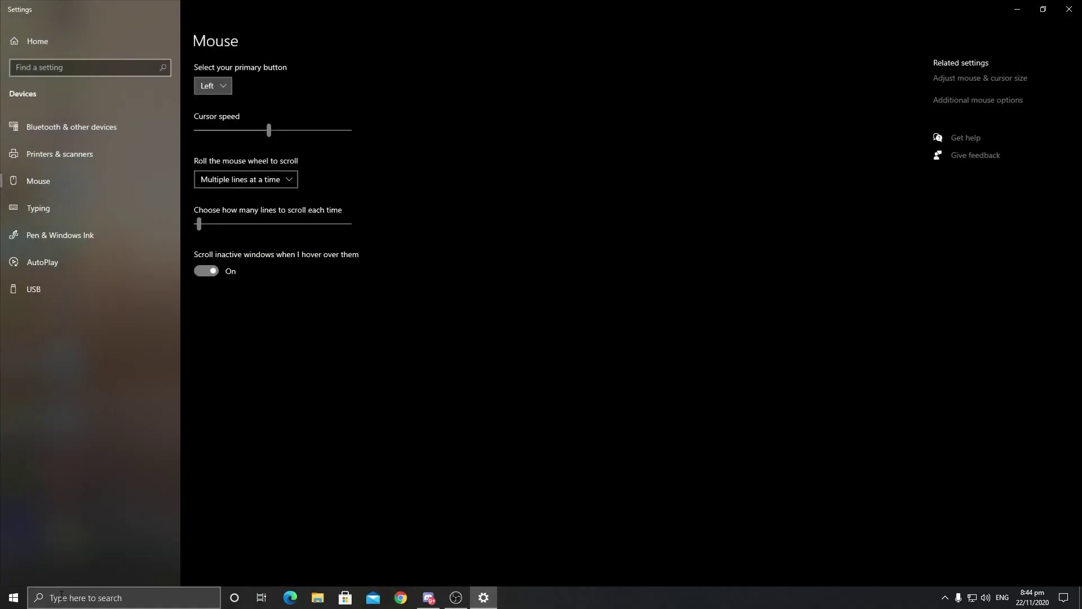
left_click(958, 100)
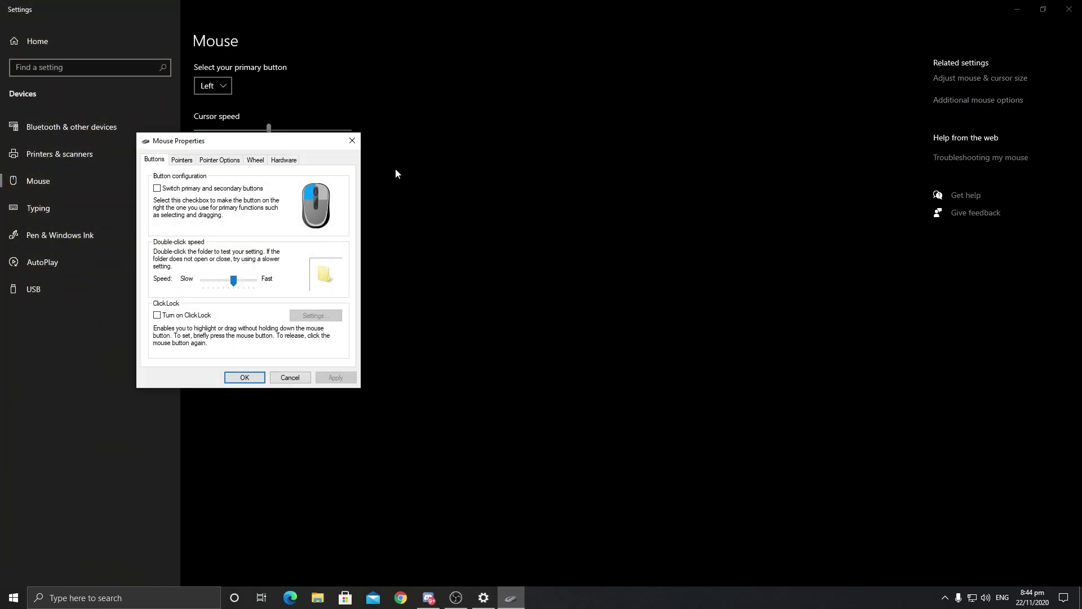
left_click_drag(175, 142, 190, 128)
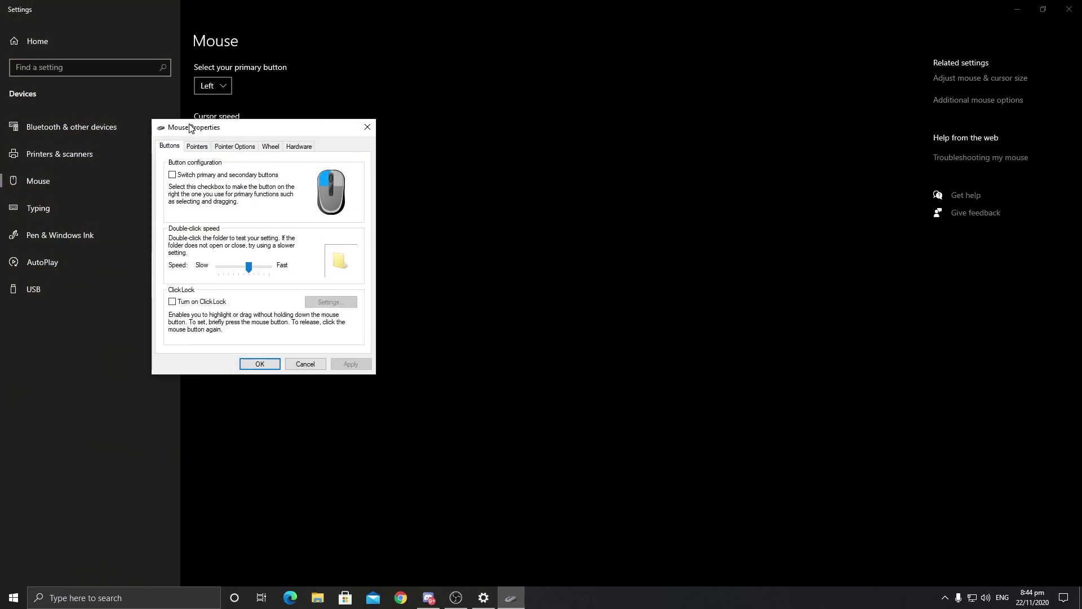
Step: Turn off Enhance pointer precision, set the pointer speed to the middle of its range, and apply the mouse settings
left_click(231, 147)
left_click(196, 206)
left_click_drag(243, 188, 203, 192)
key("Right")
key("Right")
key("Right")
key("Right")
key("Right")
key("Right")
key("Right")
key("Right")
key("Right")
key("Right")
key("Right")
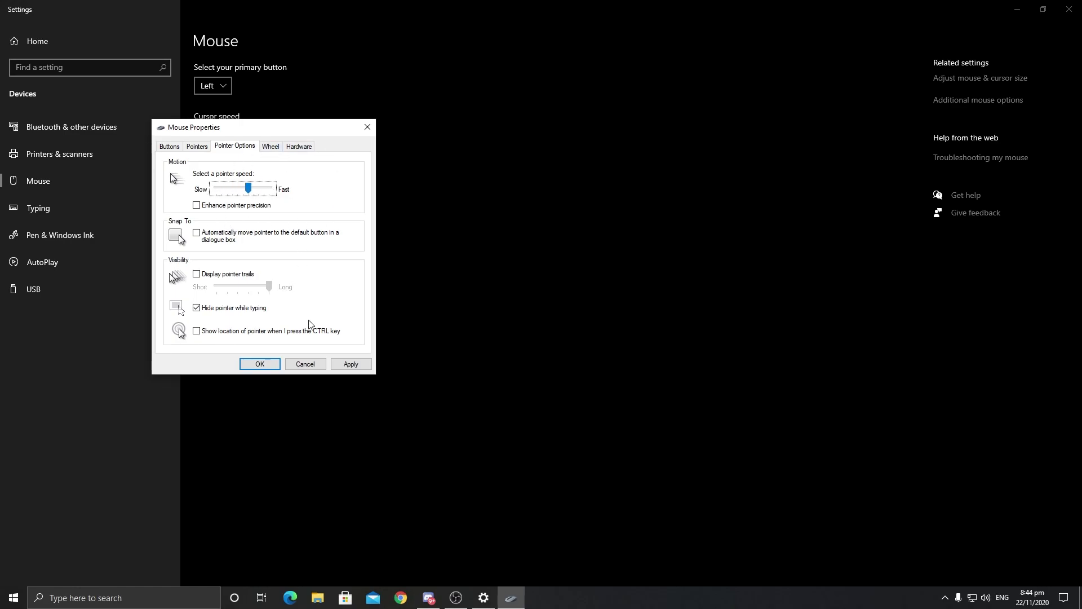
key("Left")
left_click(342, 364)
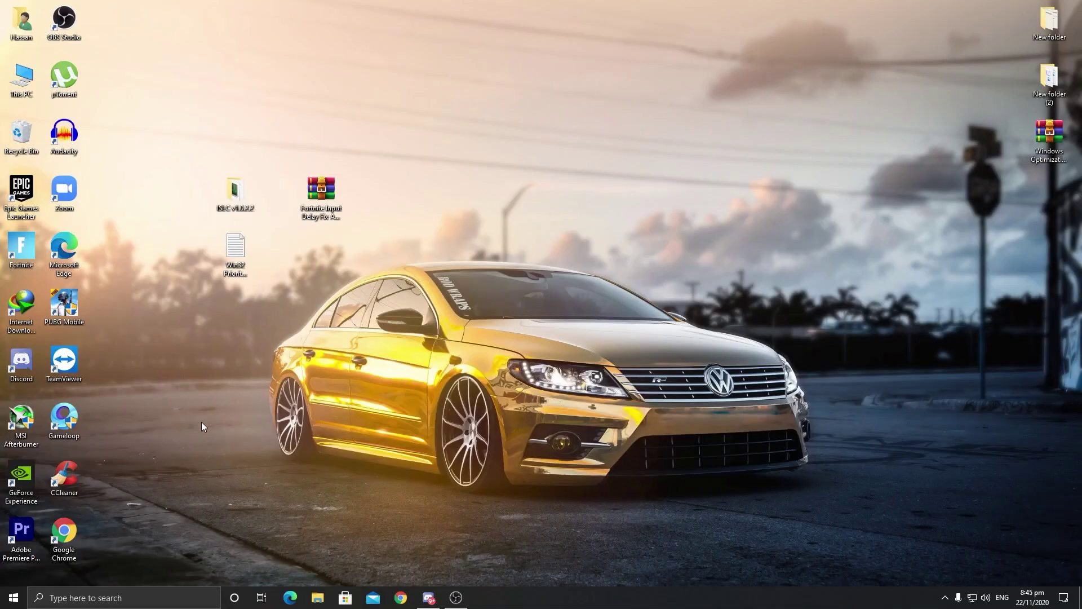
Step: Search Windows for power, open the additional power settings, and show the additional power plans
left_click(57, 598)
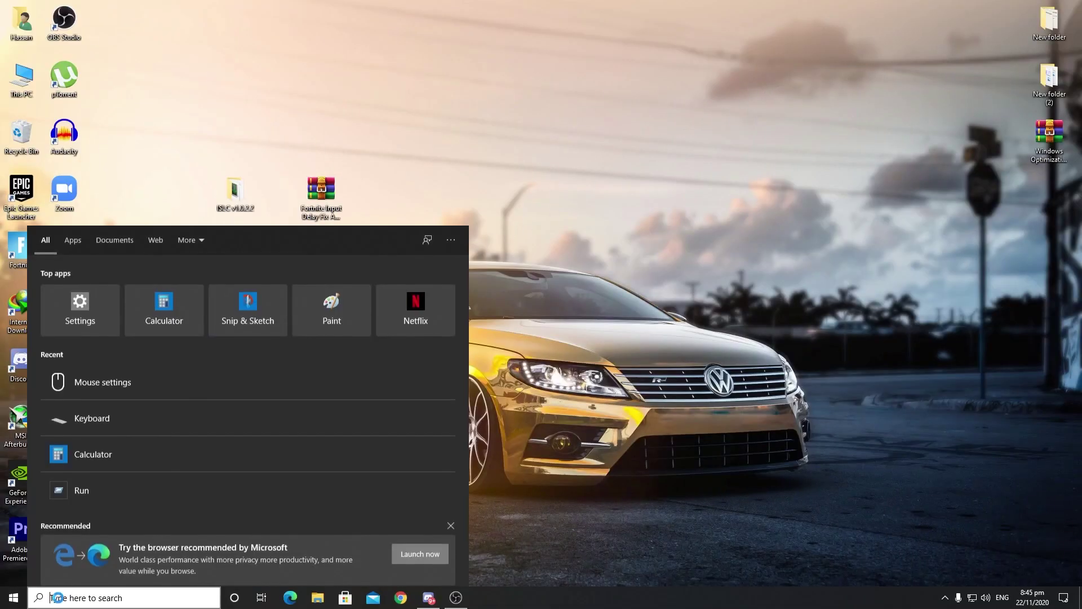
type("power")
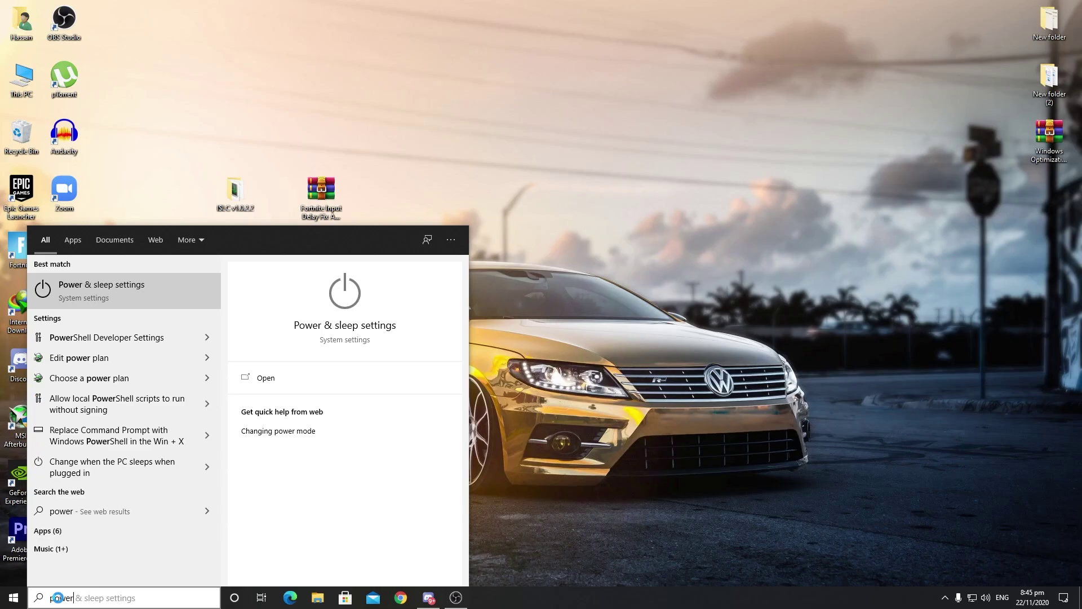
key("Return")
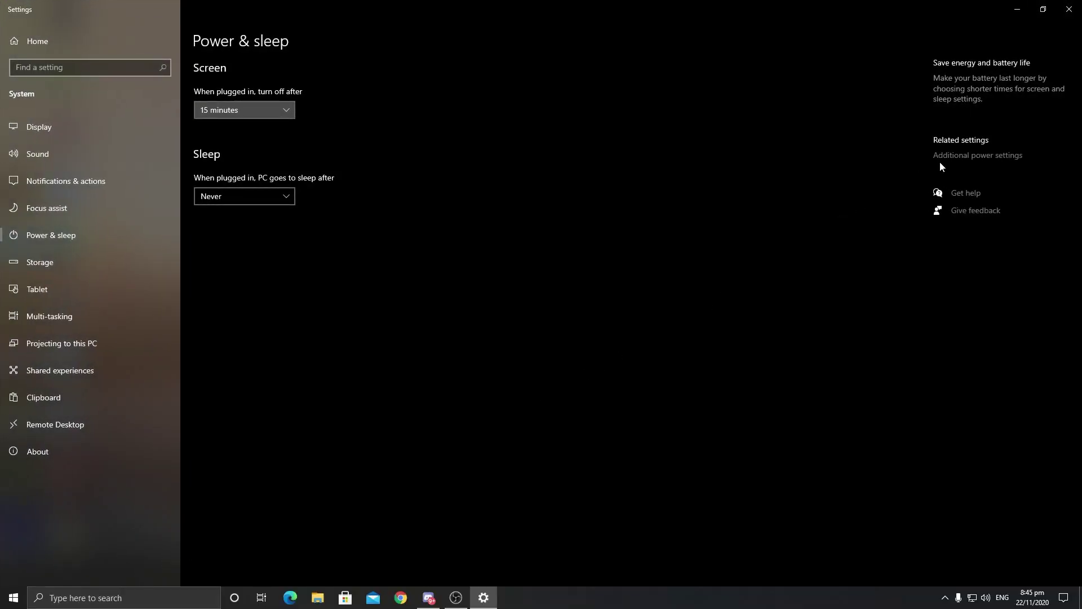
left_click(958, 156)
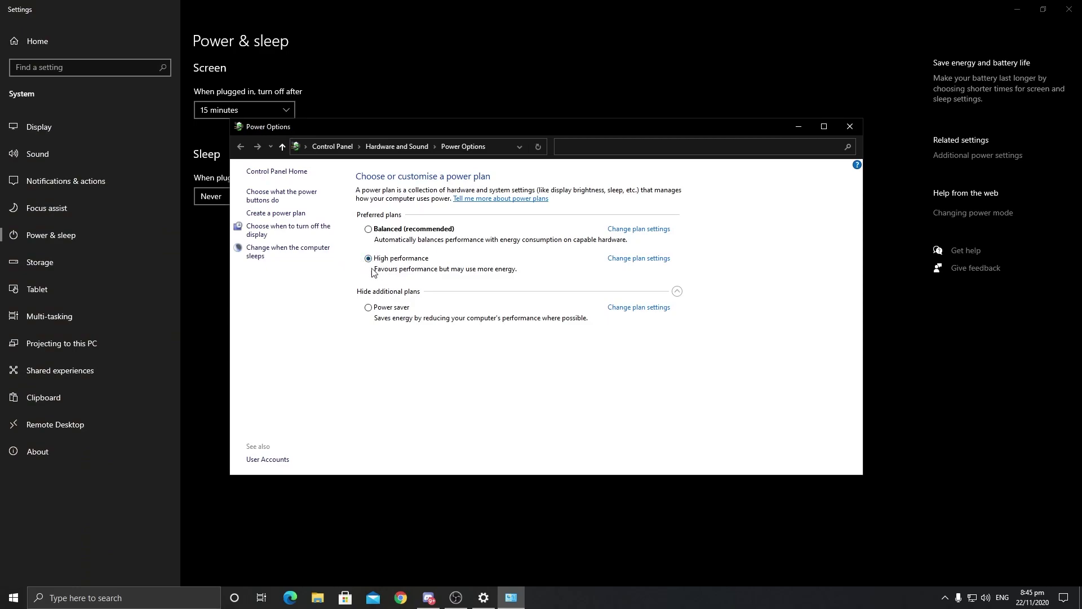
left_click(677, 291)
left_click(677, 291)
Step: Select the High performance power plan and set its display turn-off time to Never
left_click(368, 259)
left_click(638, 258)
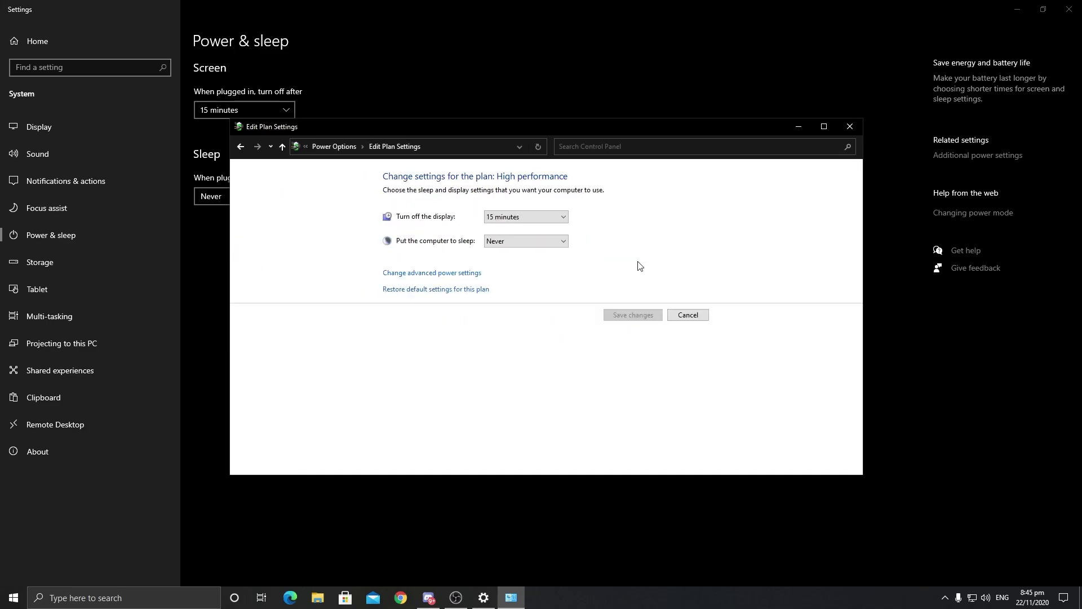
left_click(507, 219)
left_click(496, 355)
Step: Check the processor power management states in the plan's advanced power settings, and close Power Options and Settings
left_click(410, 273)
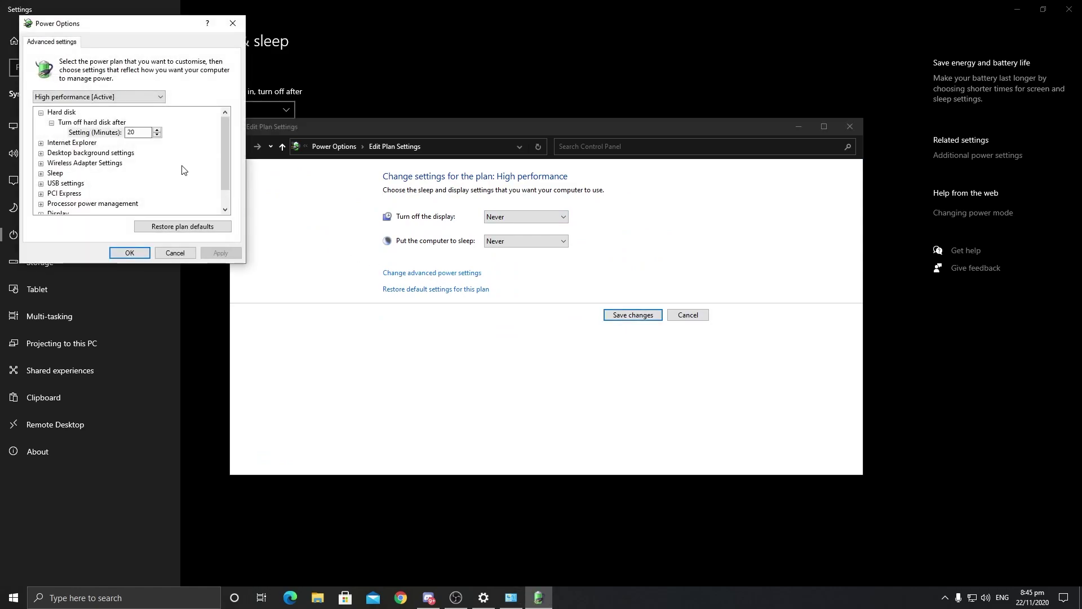
scroll(114, 169, "down", 1)
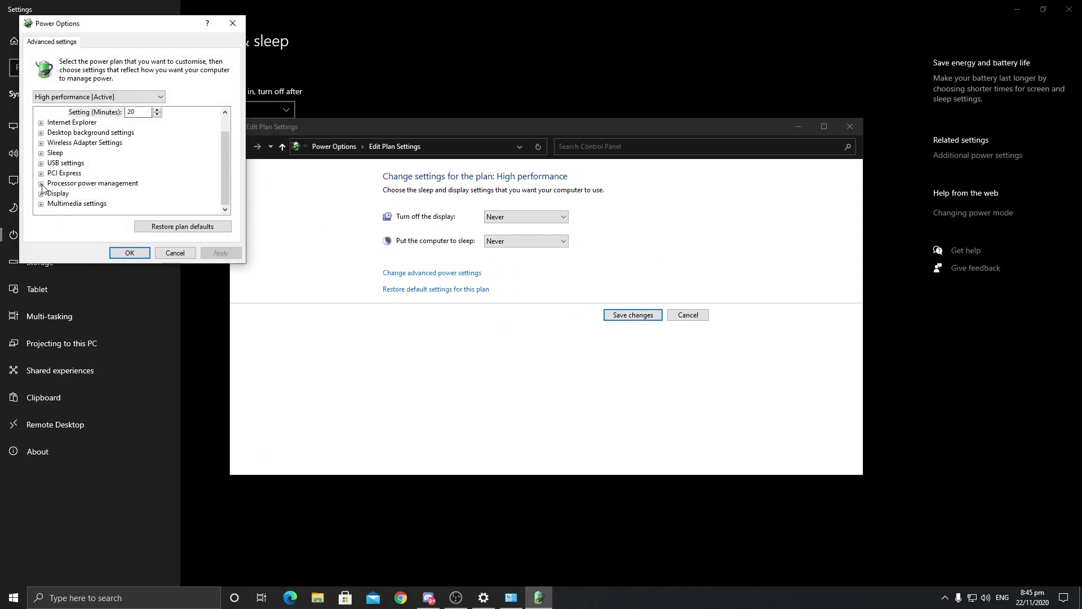
double_click(112, 172)
left_click(52, 183)
left_click(51, 183)
left_click(51, 203)
scroll(62, 186, "down", 1)
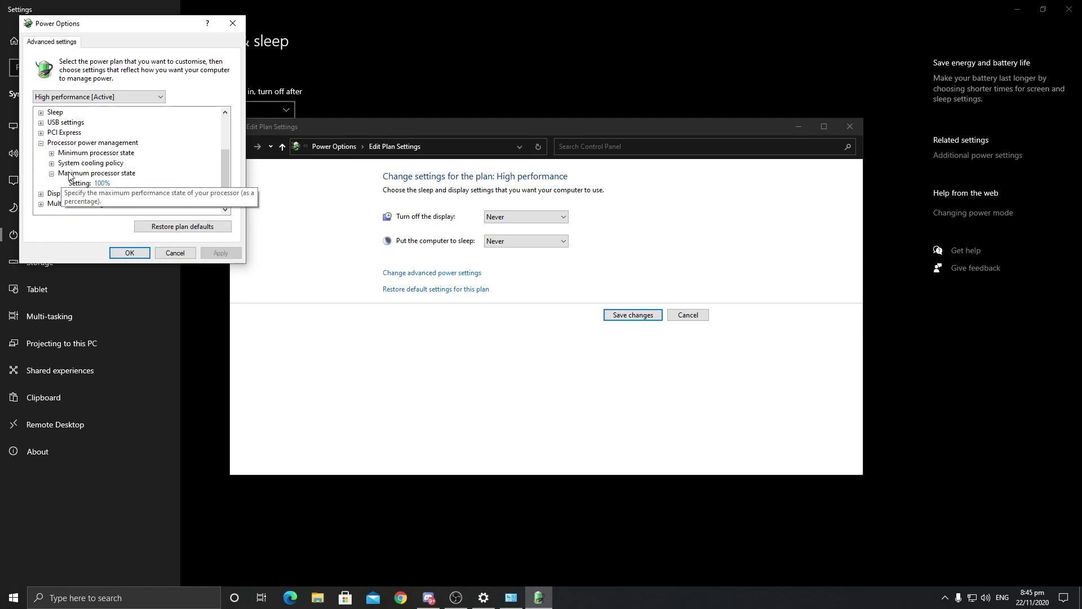
left_click(125, 253)
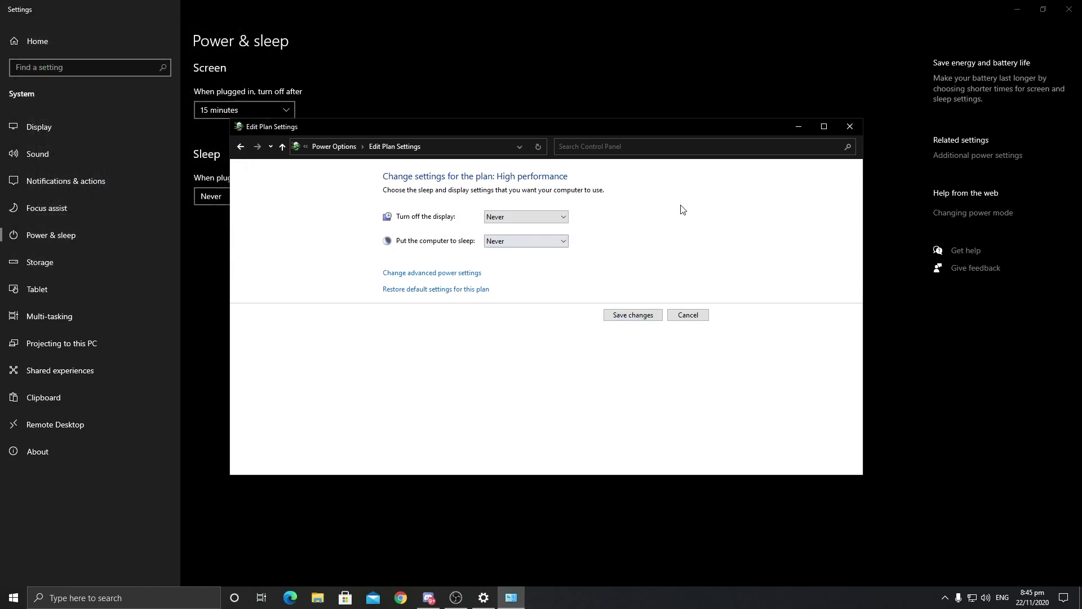
left_click(850, 127)
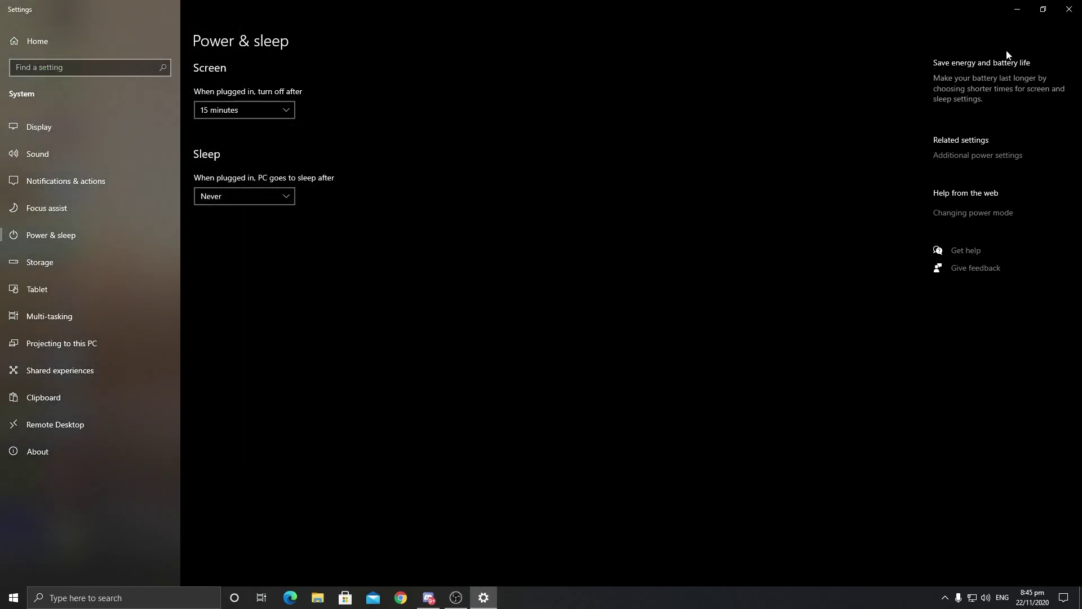
left_click(1068, 10)
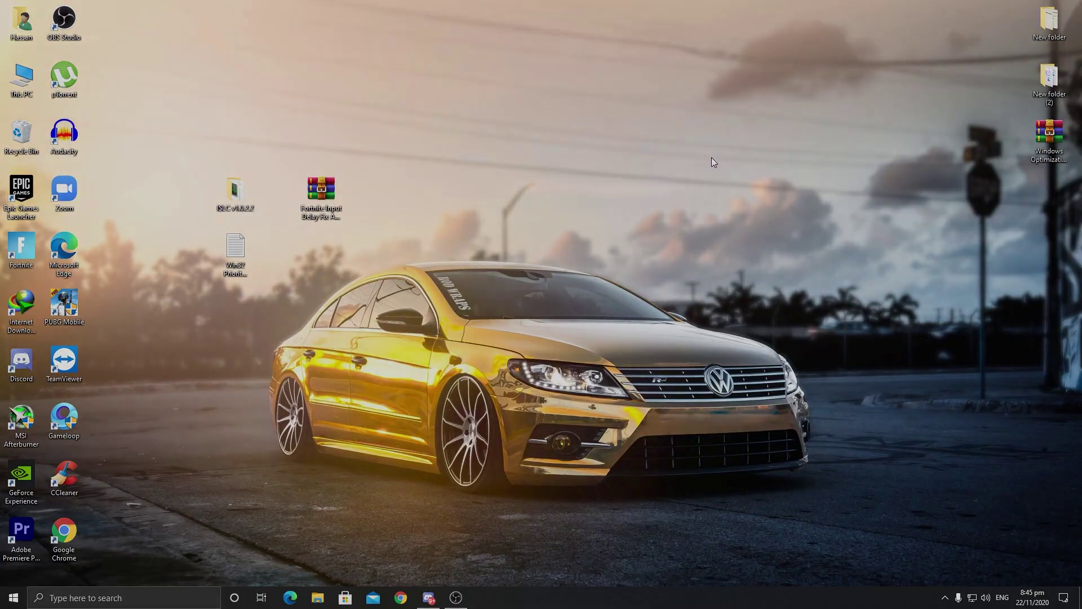